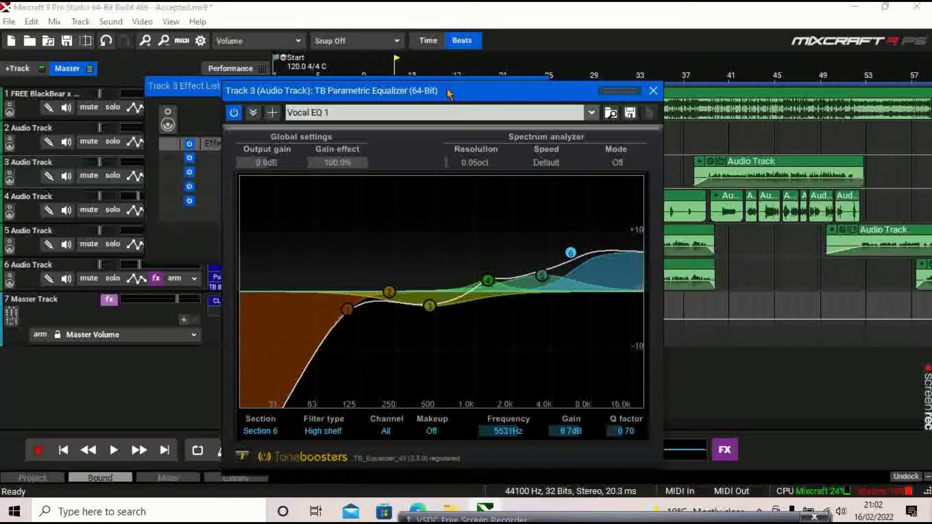
- Close Track 3's effect list and move the parametric equalizer window clear of the audio tracks
left_click_drag(467, 95, 571, 165)
left_click(541, 82)
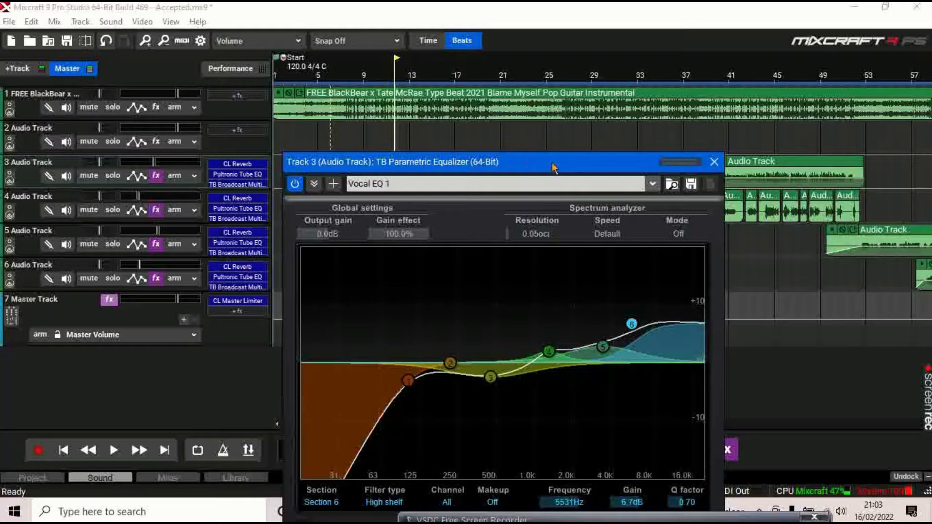
left_click_drag(552, 168, 650, 160)
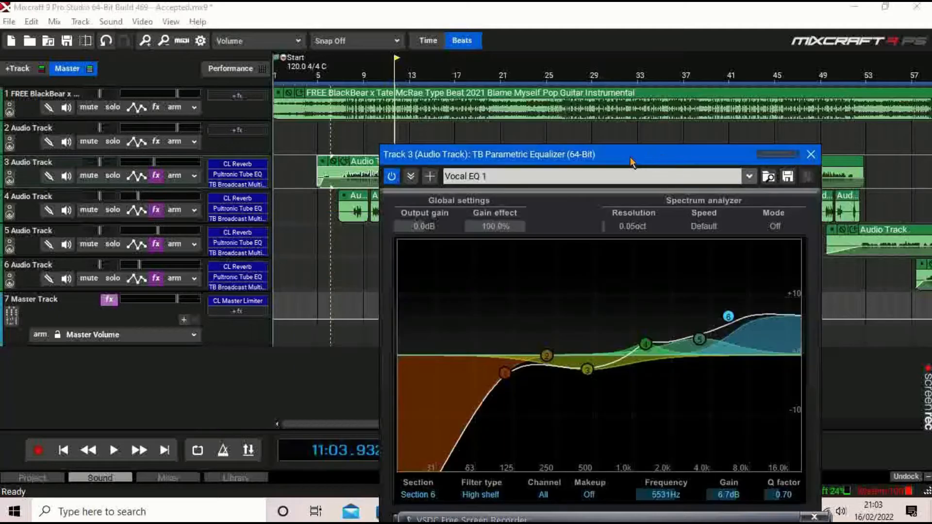
left_click_drag(608, 158, 594, 235)
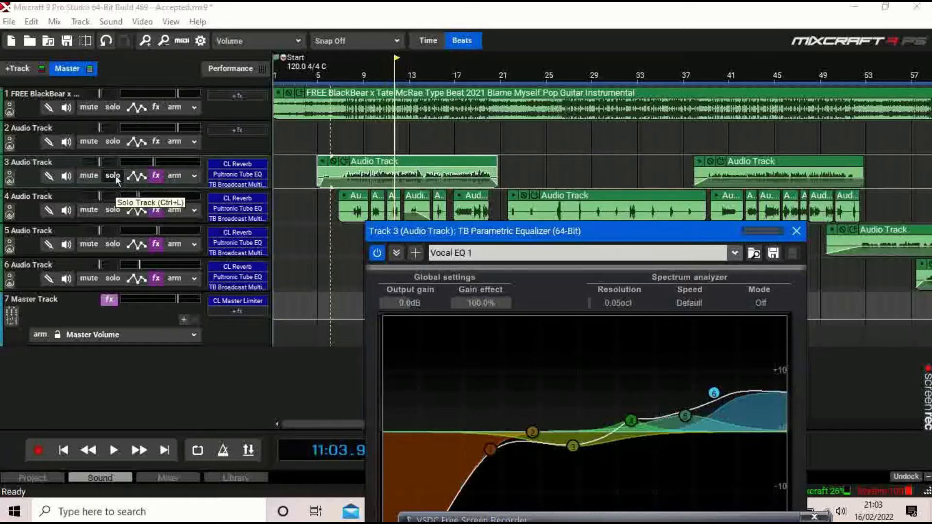
- Solo Track 3 and play it from about bar 6 while raising EQ band 1 to slightly above 0 dB, then stop playback
left_click(330, 67)
left_click(113, 175)
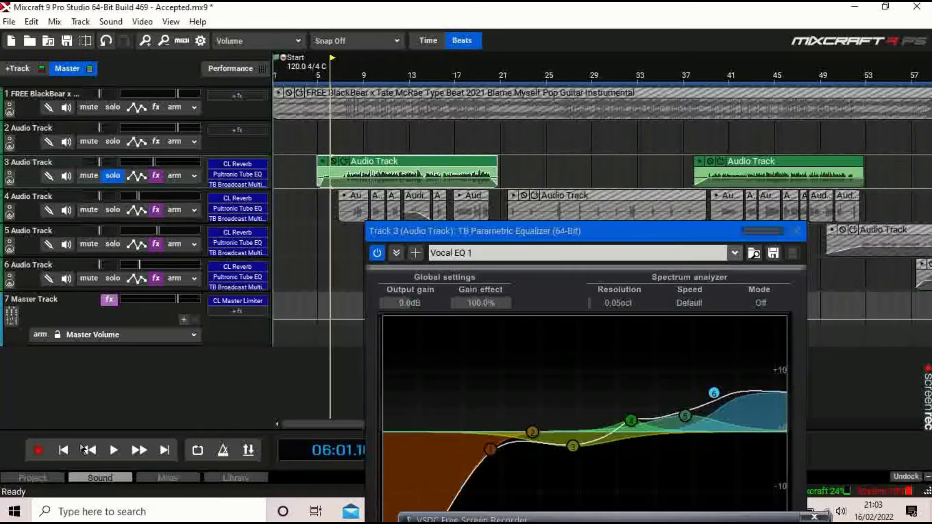
left_click(114, 450)
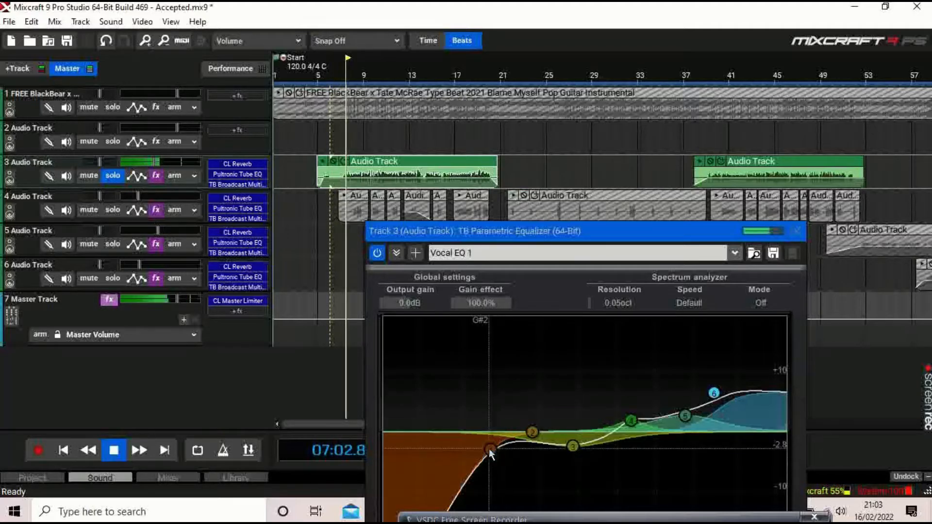
left_click_drag(490, 442, 479, 425)
key("space")
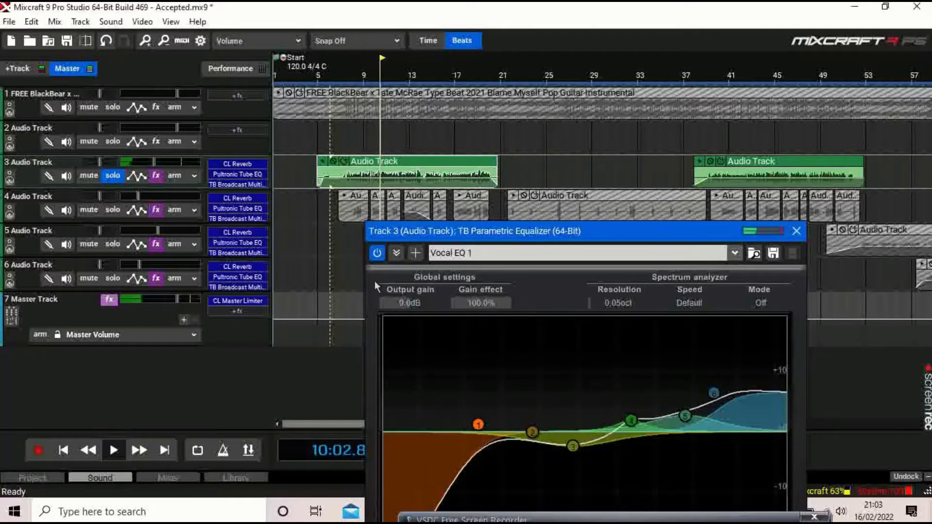
- Replay the soloed vocal from just after bar 6 while raising EQ band 2 slightly above 0 dB, and stop playback
left_click(339, 81)
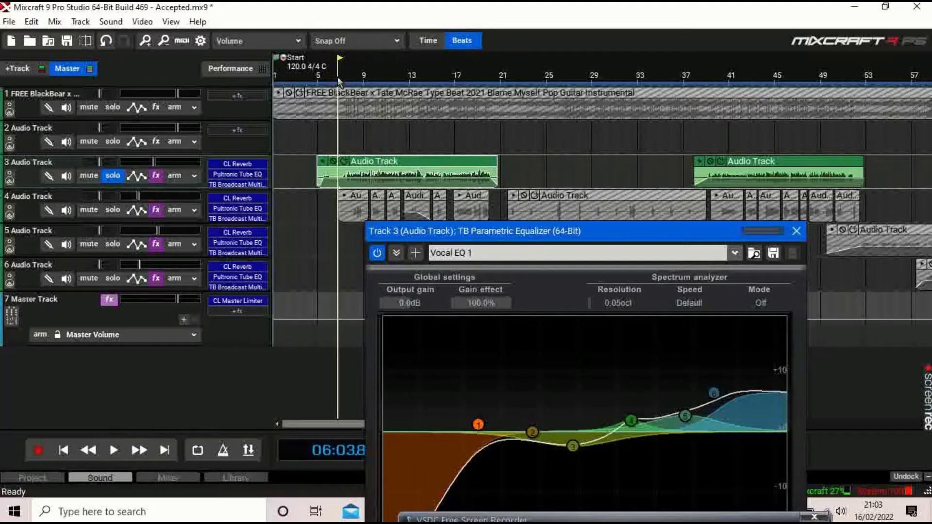
left_click(115, 456)
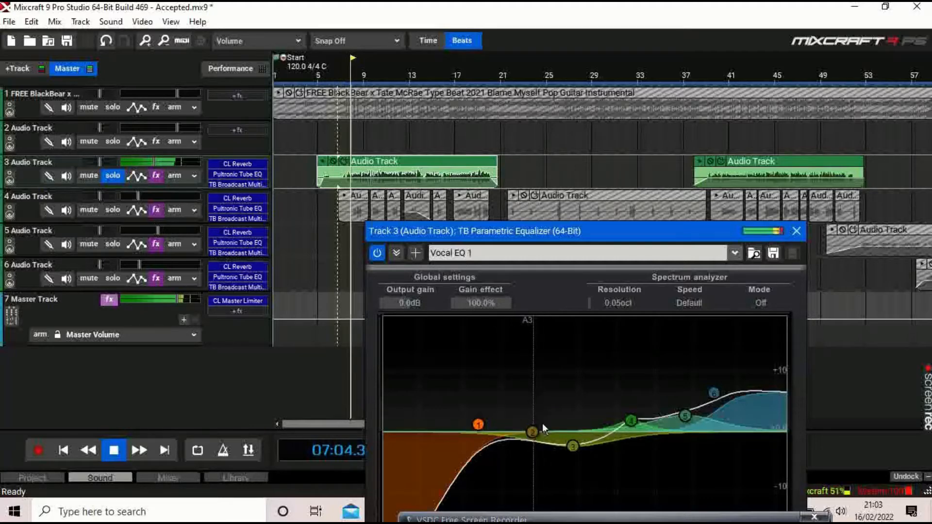
mouse_move(543, 425)
left_mouse_down()
mouse_move(652, 443)
mouse_move(477, 354)
mouse_move(520, 357)
mouse_move(520, 430)
mouse_move(530, 430)
left_mouse_up()
left_click(115, 451)
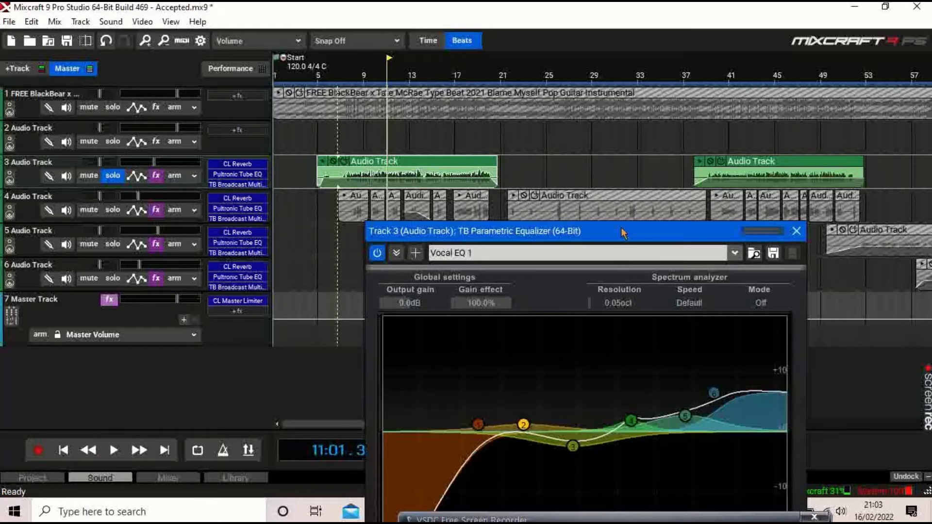
- Play the soloed vocal from about bar 7 while raising EQ band 3 from a cut to a slight boost, and stop playback
left_click_drag(624, 234, 576, 242)
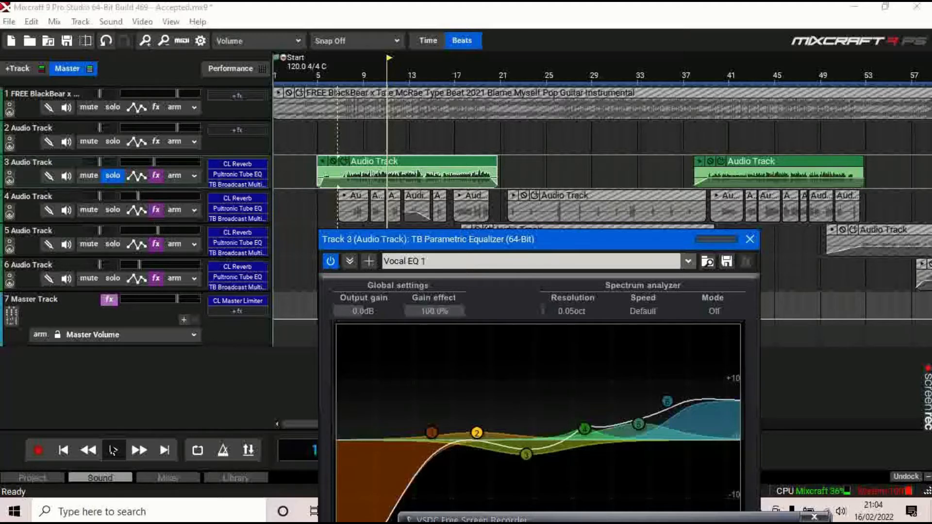
left_click(345, 71)
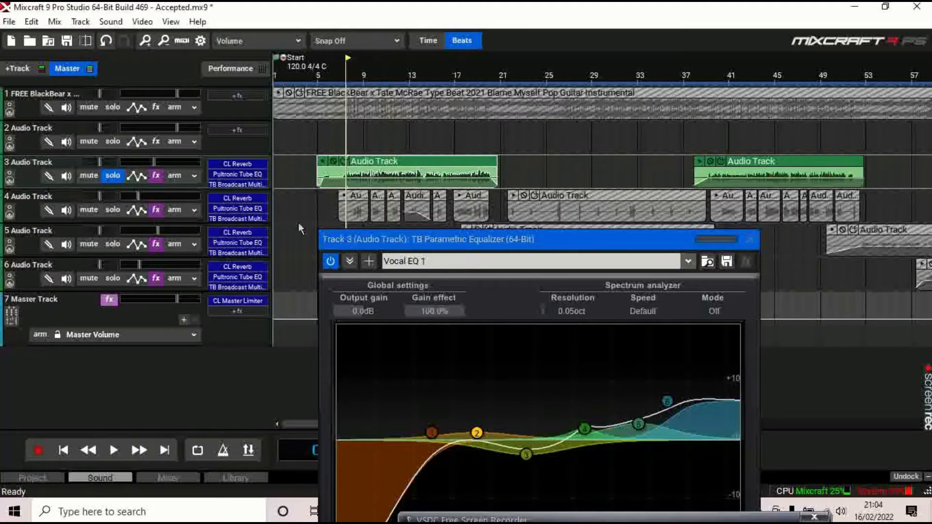
left_click(112, 450)
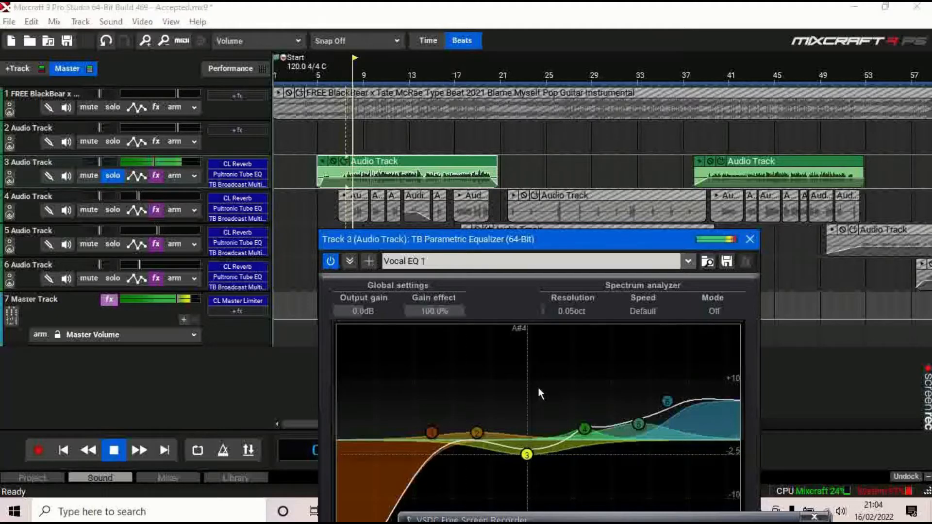
left_click_drag(526, 455, 534, 434)
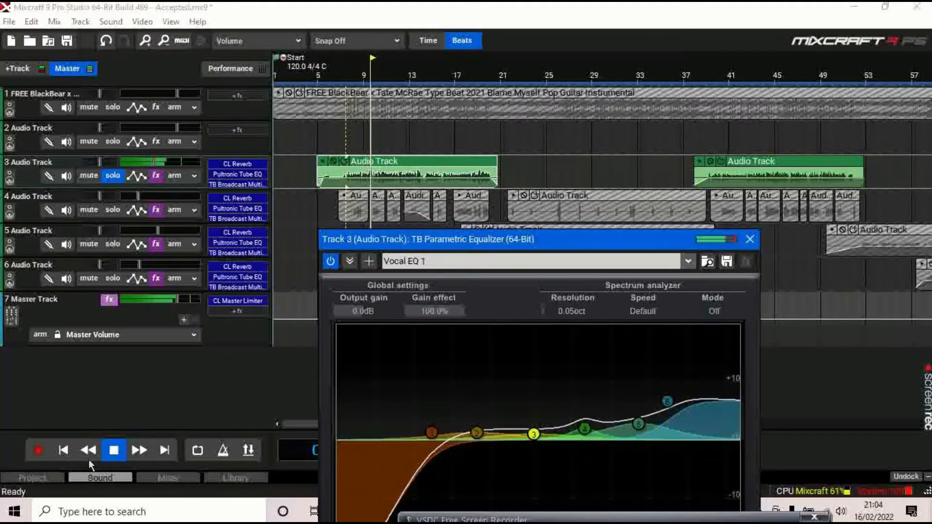
left_click(114, 456)
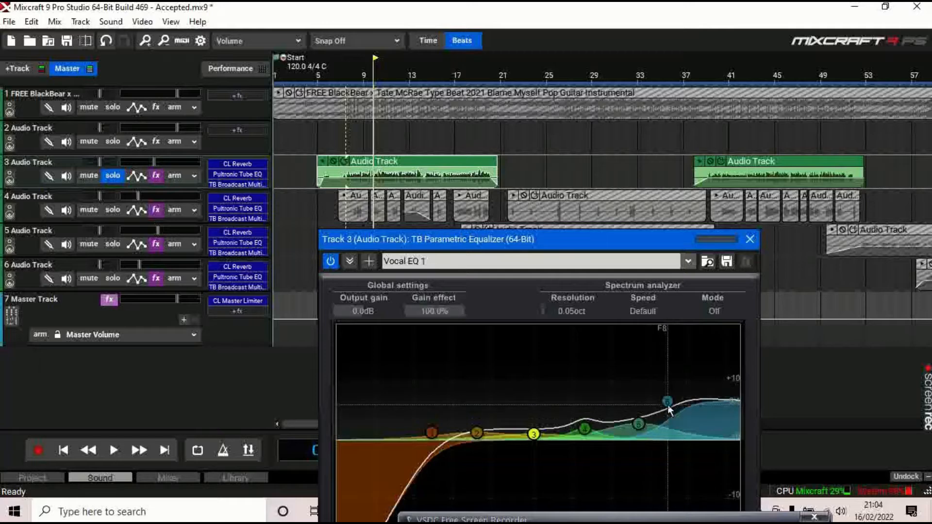
- Lower the high-shelf boost of EQ band 6 slightly while replaying the vocal from about bar 6, then stop and close the equalizer
left_click(334, 59)
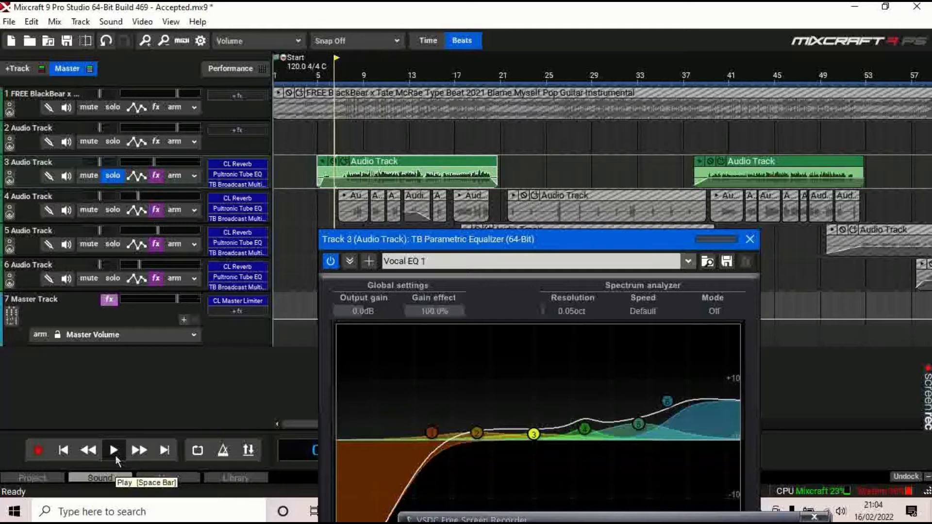
left_click(114, 450)
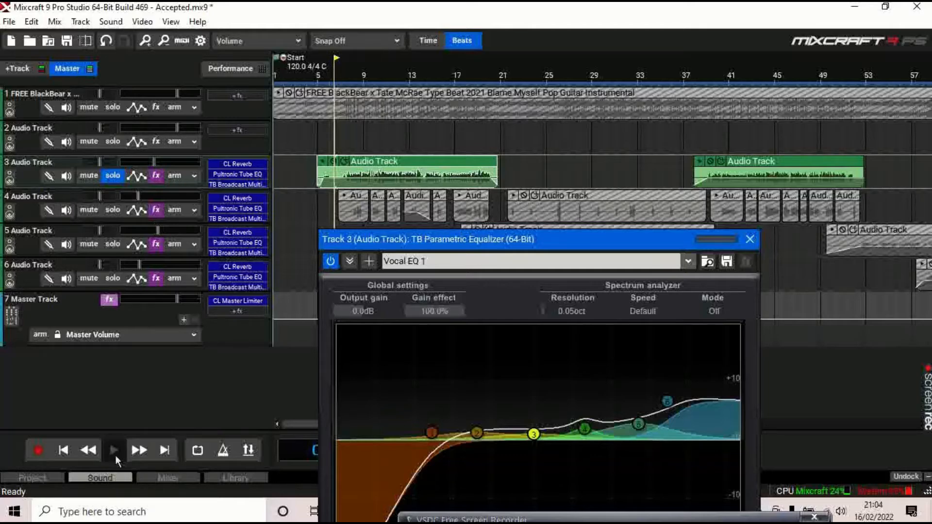
left_click(668, 403)
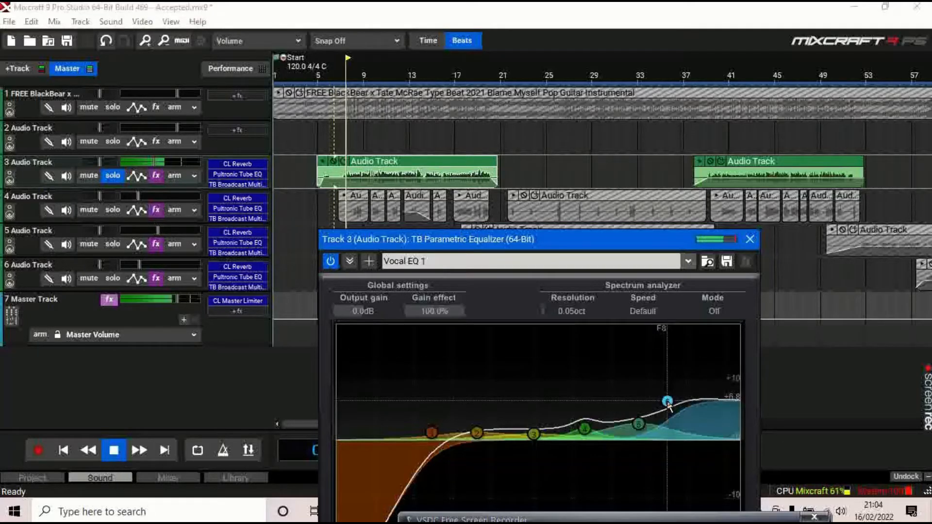
mouse_move(668, 405)
left_mouse_down()
mouse_move(410, 367)
mouse_move(529, 464)
mouse_move(669, 381)
mouse_move(671, 409)
left_mouse_up()
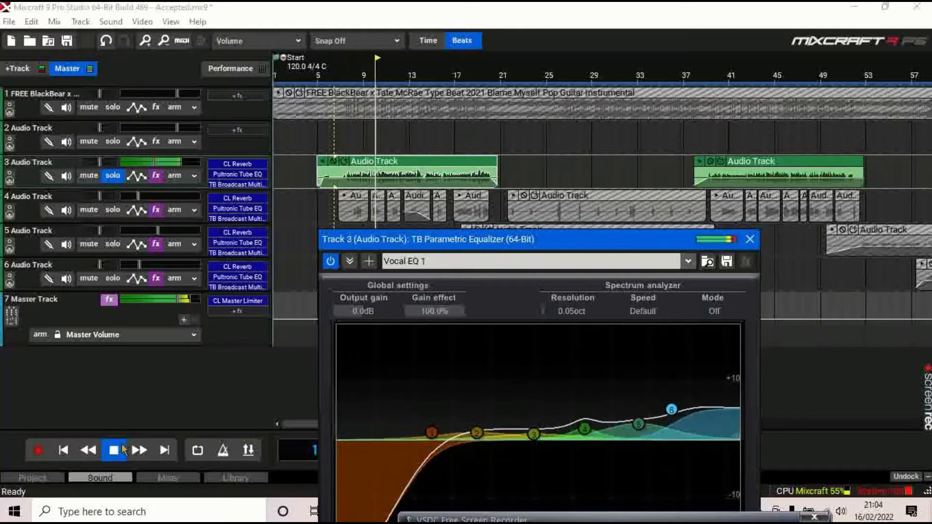
key("space")
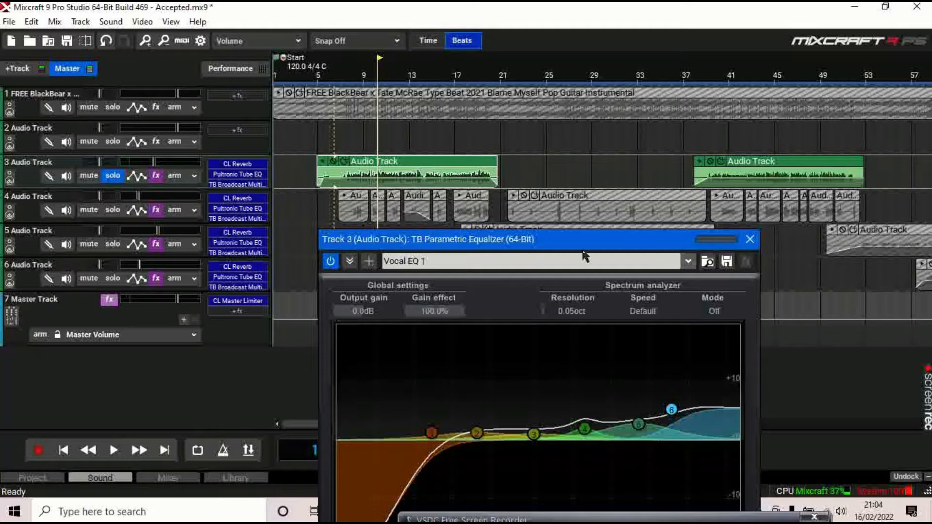
left_click(756, 241)
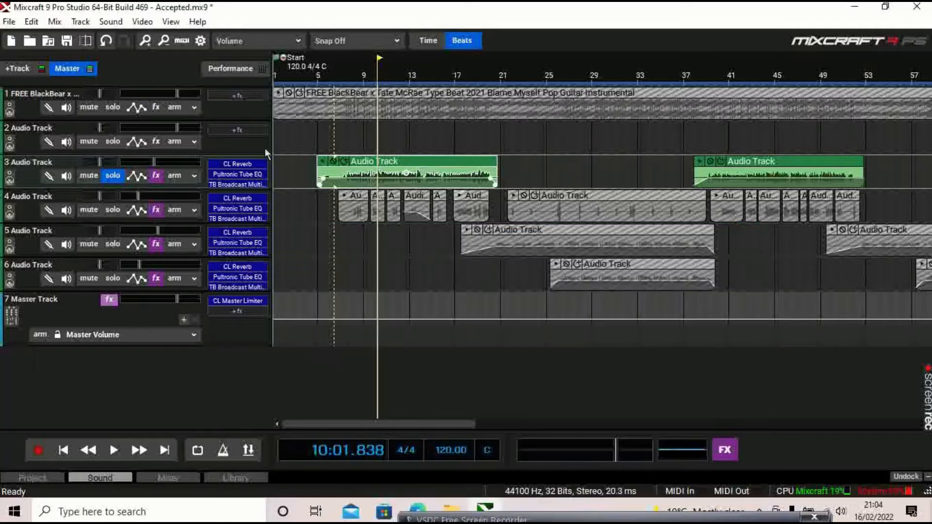
- Review the Acoustica Compressor's Vocal - Live Recording settings and its preset list in Track 3's effect chain, then close it
left_click(156, 176)
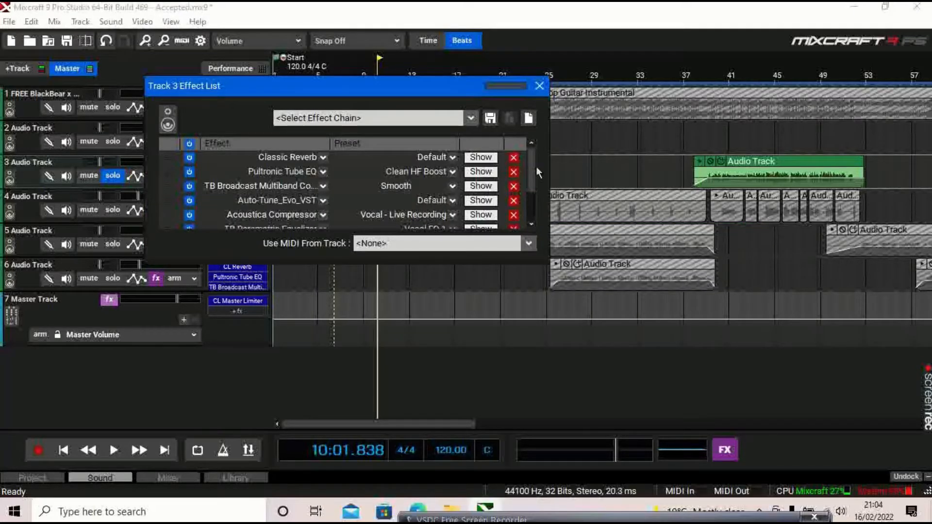
left_click_drag(536, 167, 549, 198)
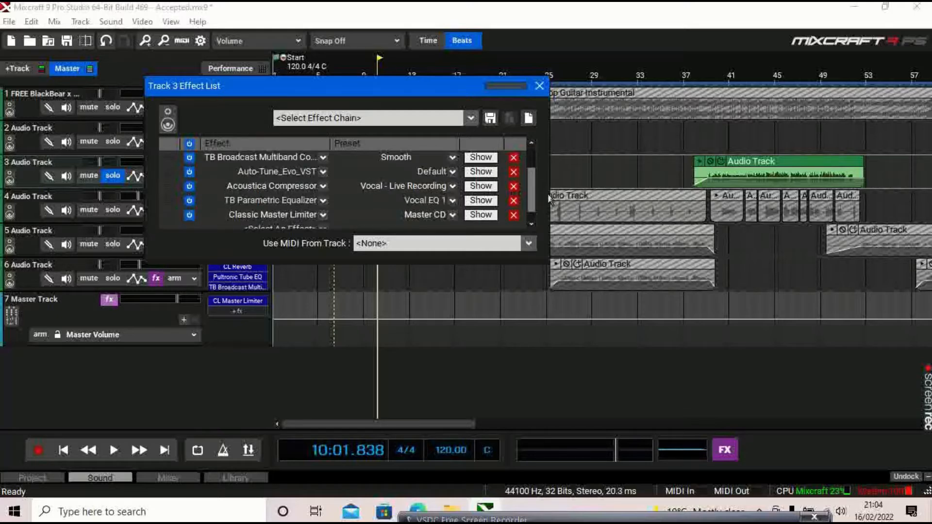
left_click(481, 186)
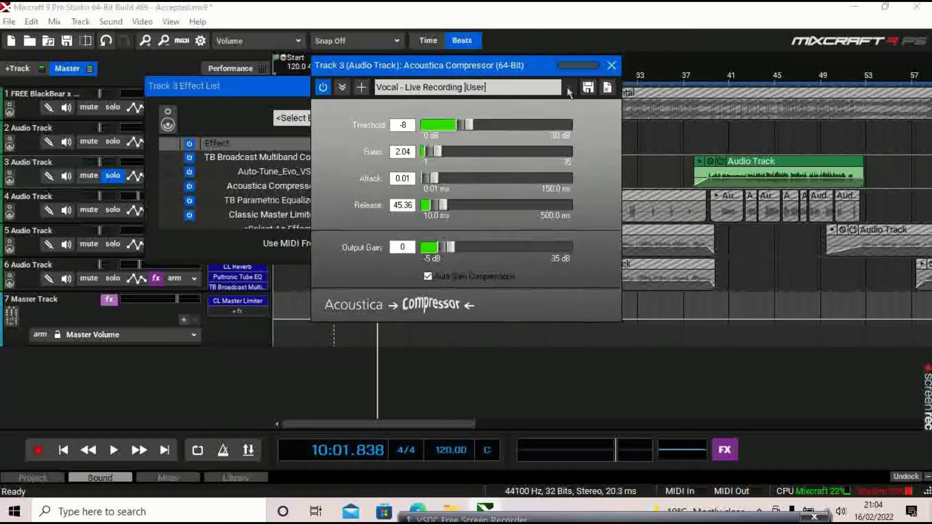
left_click(569, 90)
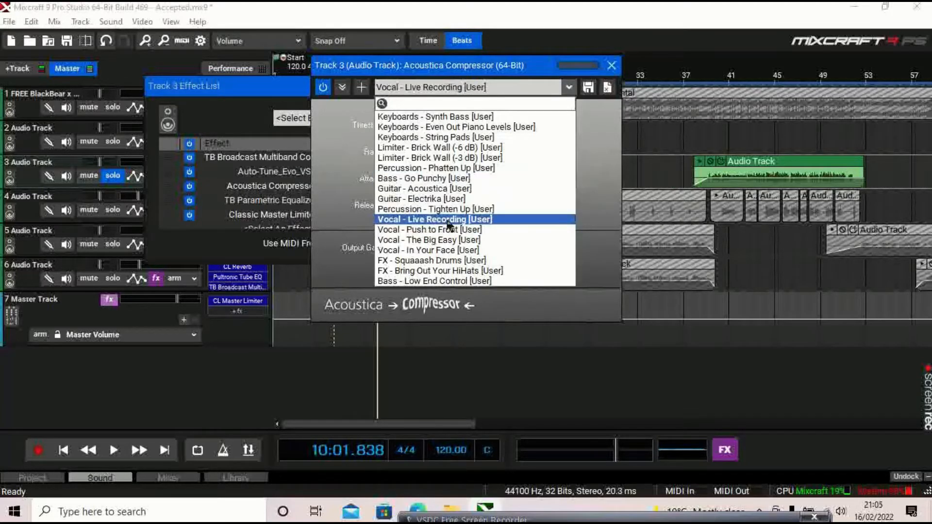
left_click(567, 93)
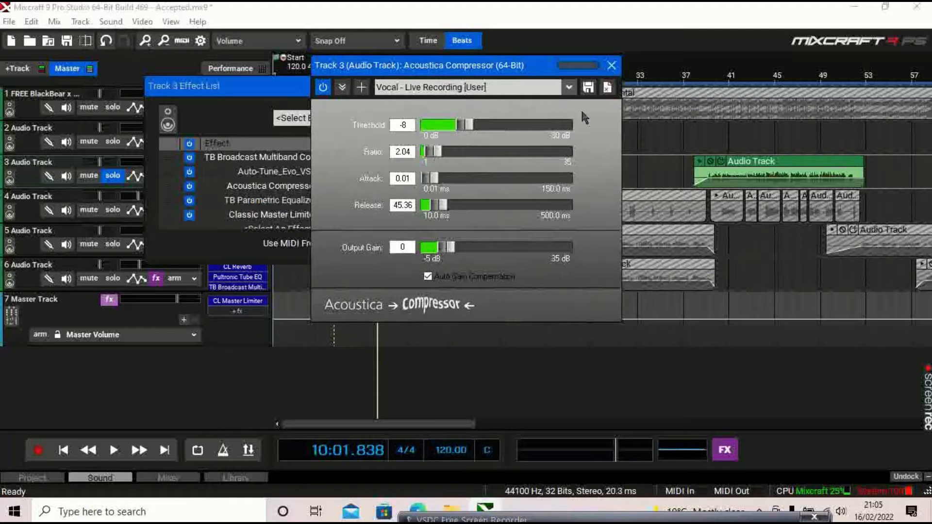
left_click(612, 68)
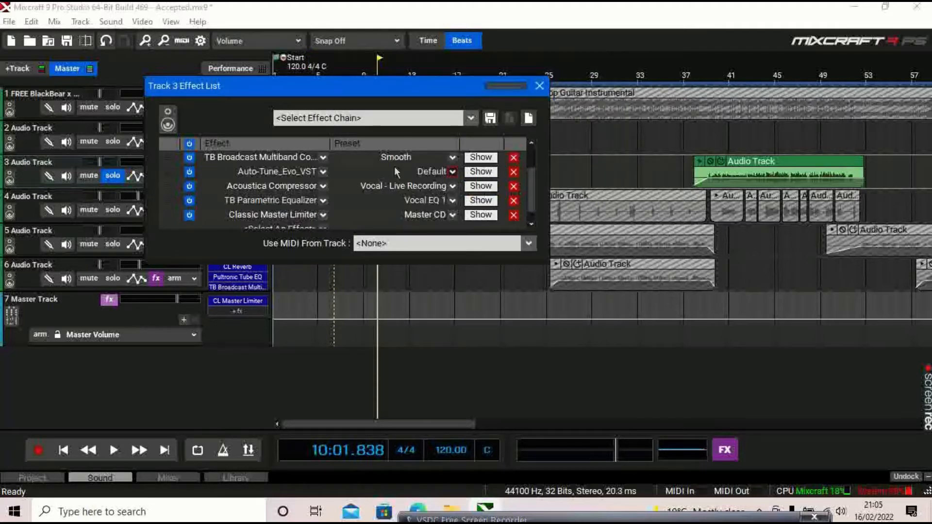
- Open Auto-Tune_Evo_VST from Track 3's effect list and set its Tracking to 100
left_click(475, 174)
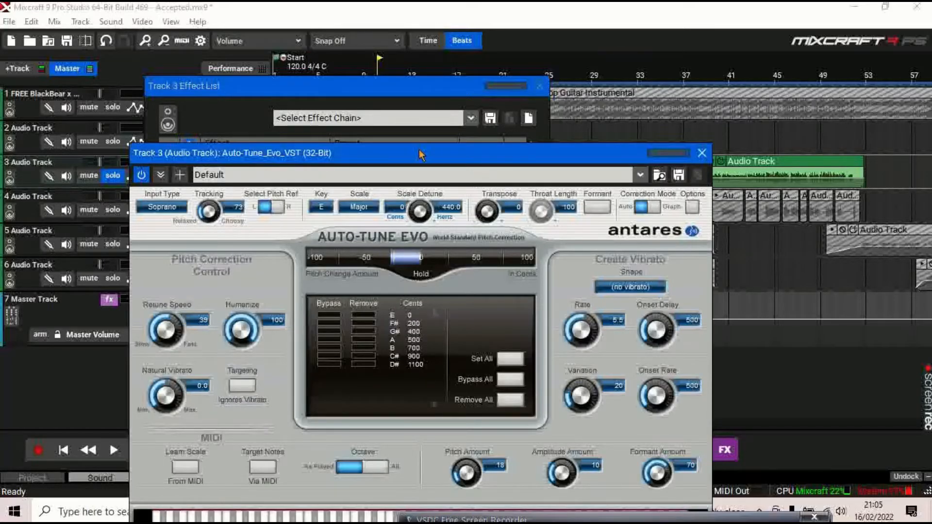
left_click_drag(425, 90, 469, 199)
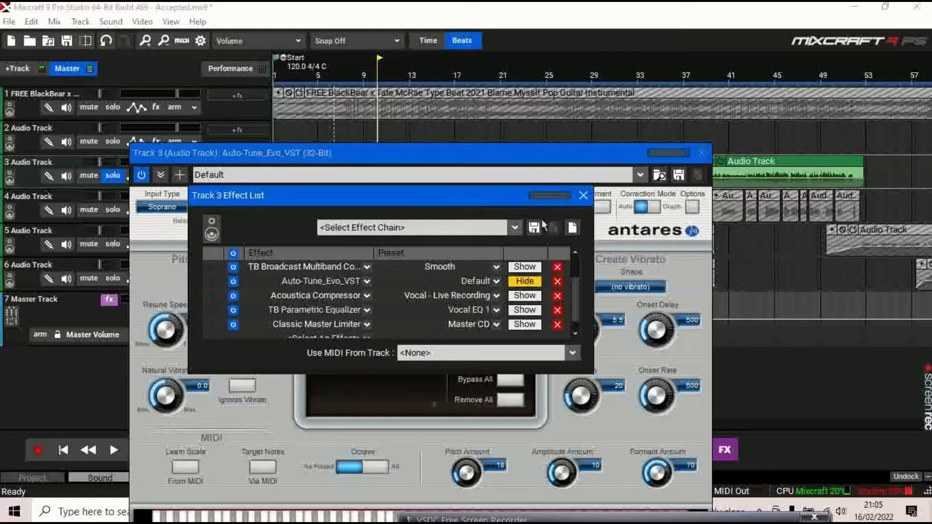
left_click(567, 151)
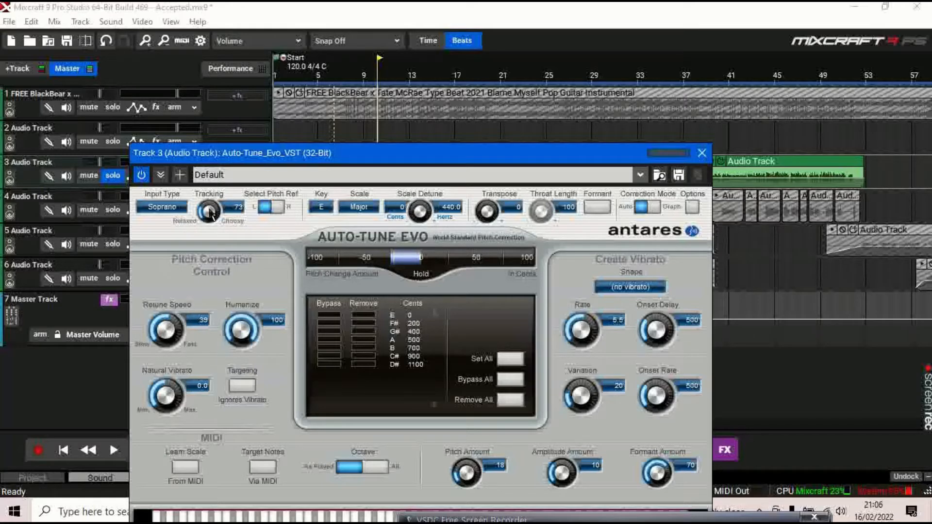
left_click_drag(208, 208, 229, 95)
left_click_drag(215, 214, 213, 322)
- Look through the available scales and keys in Auto-Tune Evo without changing them, then close the plug-in window
left_click(362, 208)
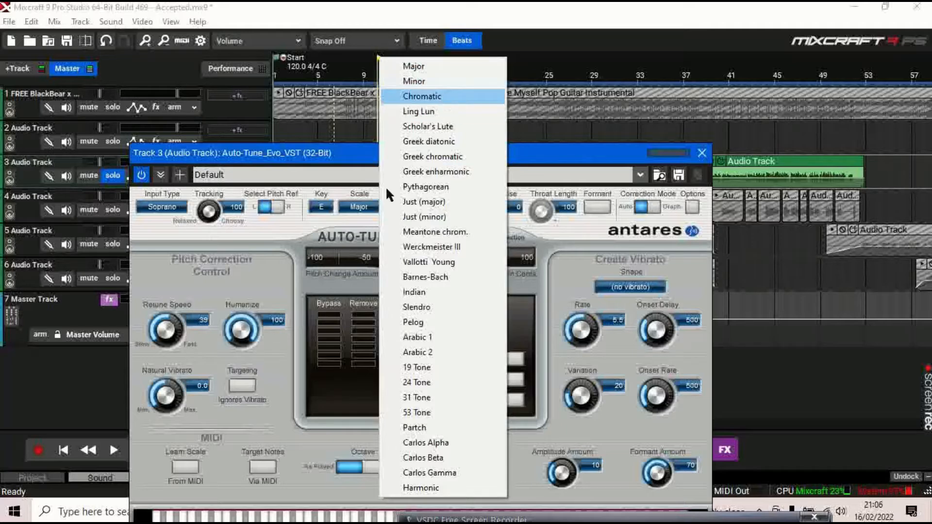
left_click(294, 207)
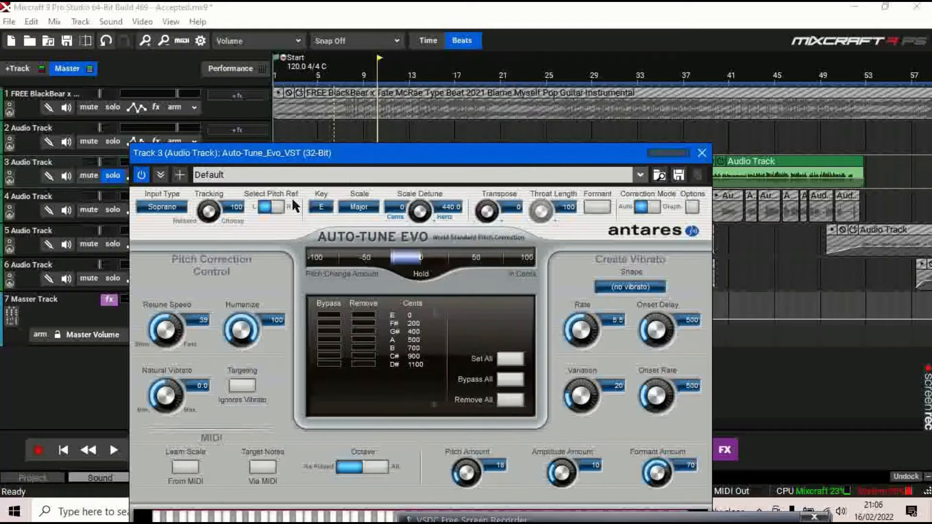
left_click(316, 207)
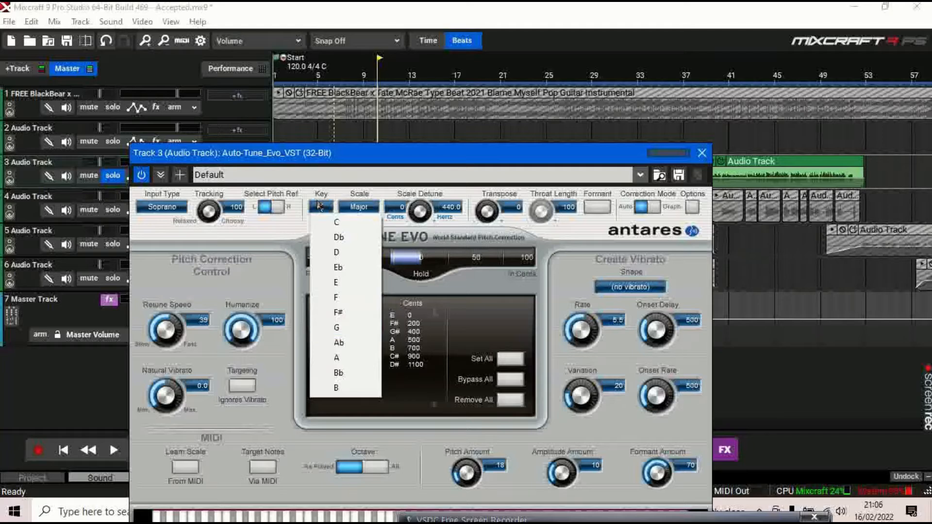
left_click(300, 219)
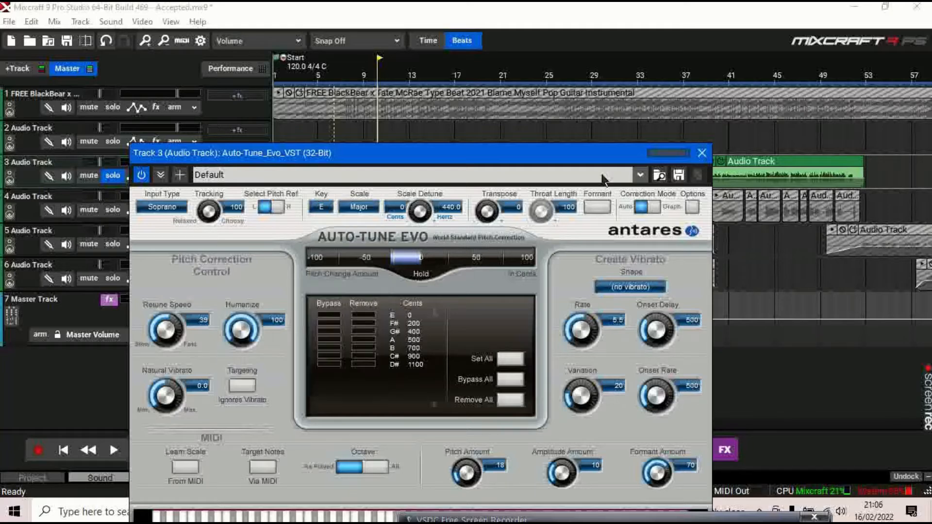
left_click(701, 153)
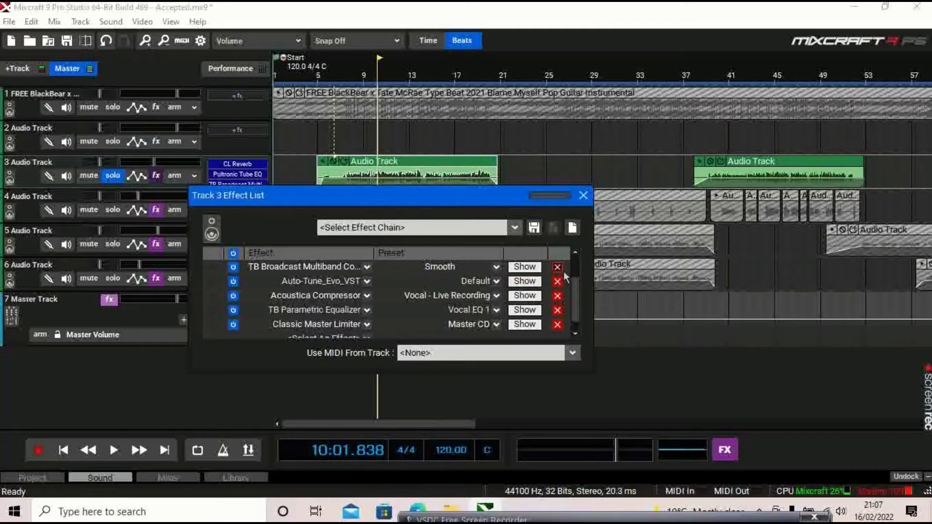
- Review the TB Broadcast Multiband Compressor and its preset list on Track 3, keeping the Smooth preset, and close its window
left_click_drag(577, 287, 579, 277)
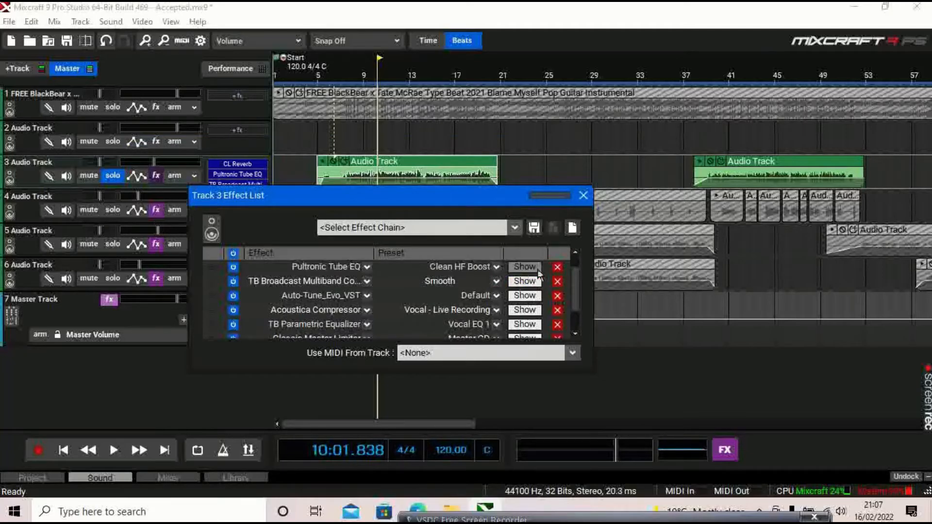
left_click(525, 281)
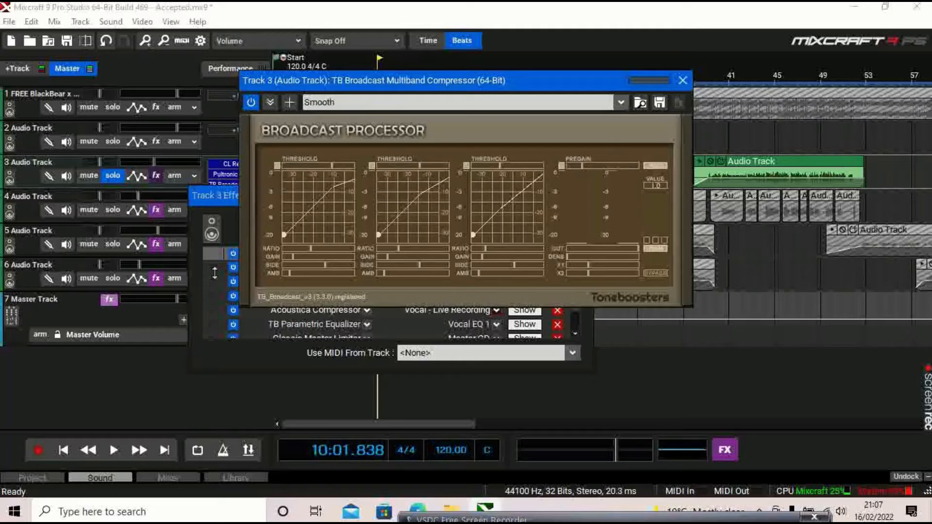
left_click(625, 105)
left_click(444, 158)
left_click(683, 82)
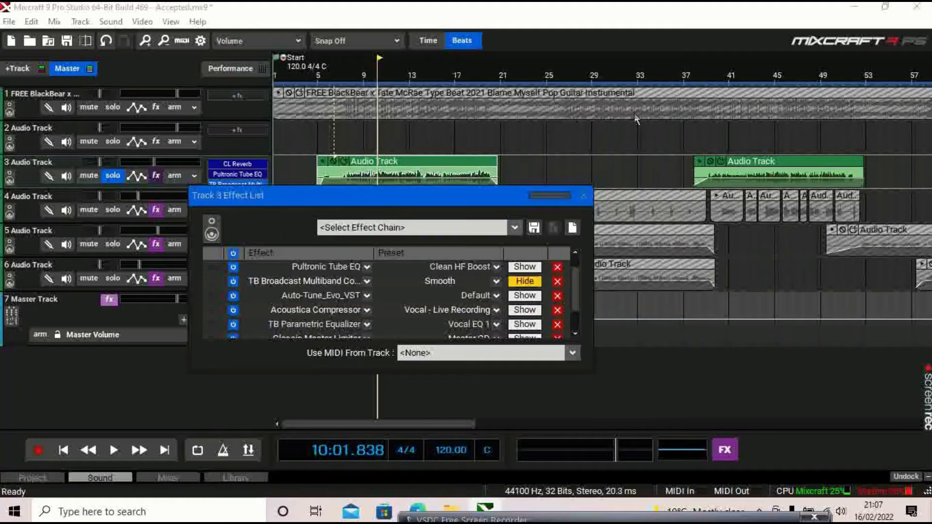
- Review the Pultronic Tube EQ and its preset list on Track 3, keeping Clean HF Boost, and close the plug-in
scroll(577, 289, "up", 1)
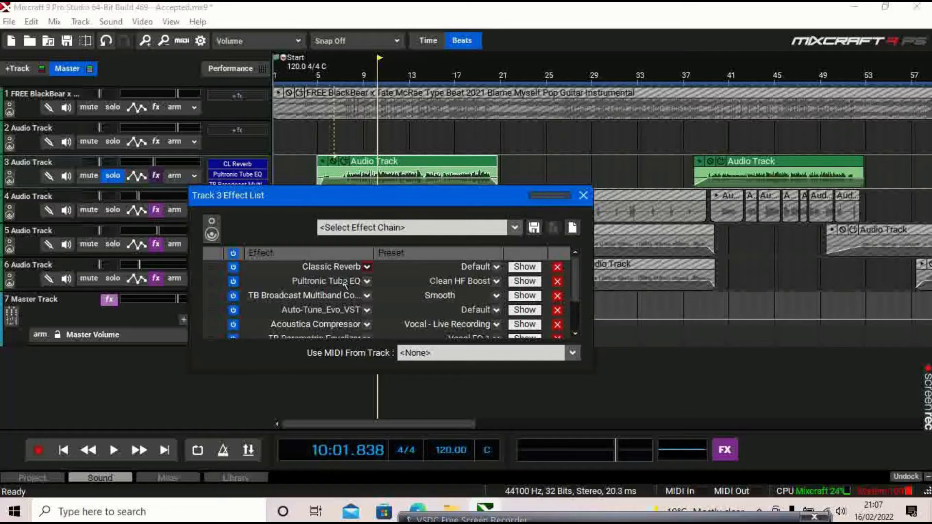
left_click(525, 282)
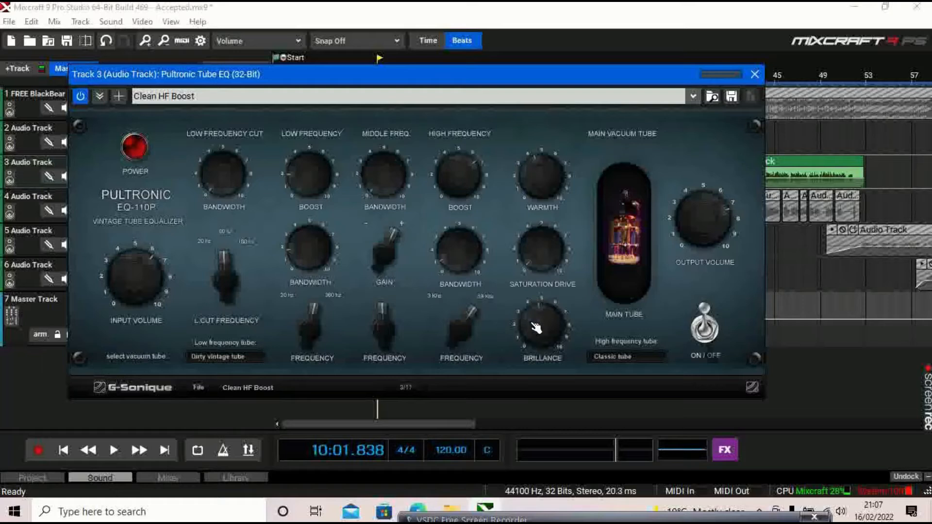
left_click(692, 97)
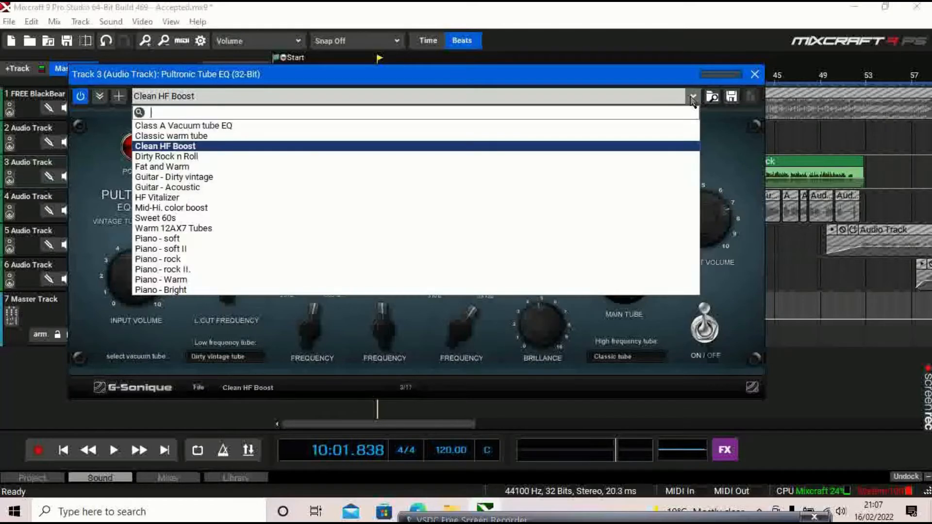
left_click(166, 147)
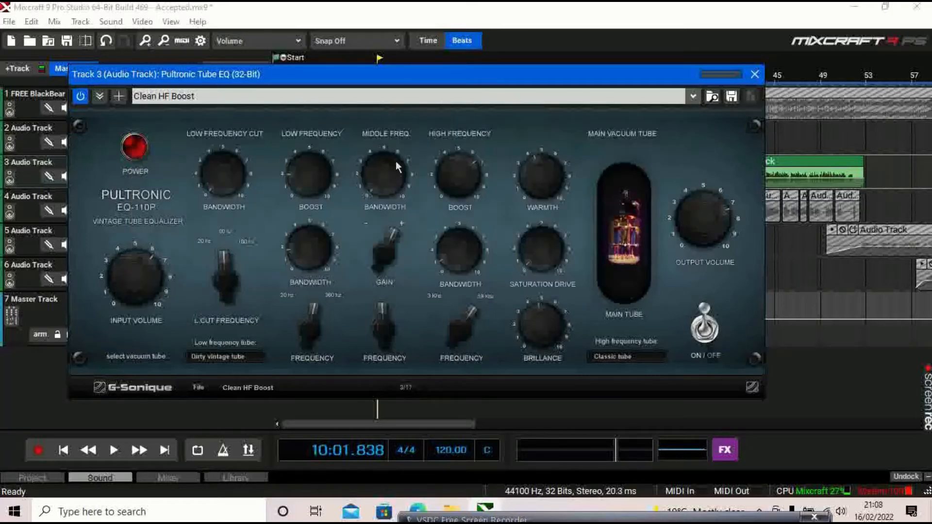
left_click(755, 74)
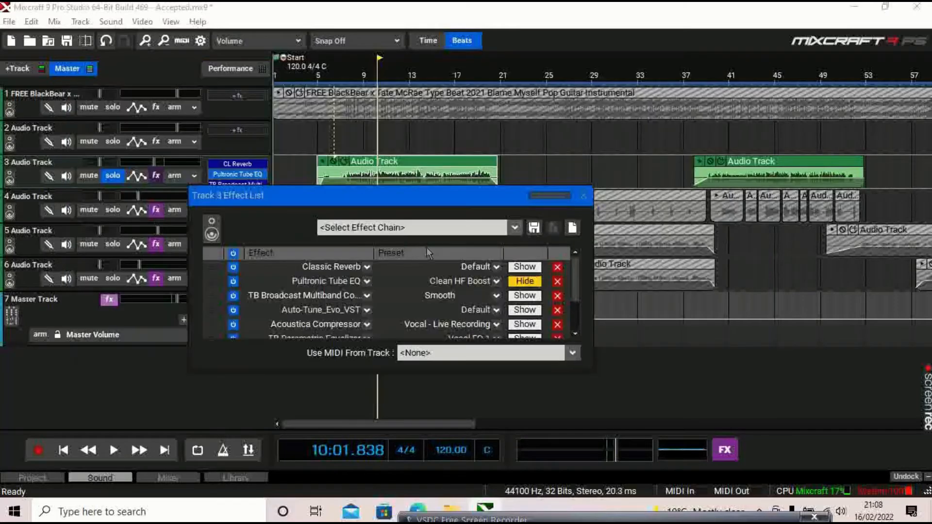
- Open Classic Reverb from Track 3's effect list and play the soloed vocal from about bar 6
left_click(528, 266)
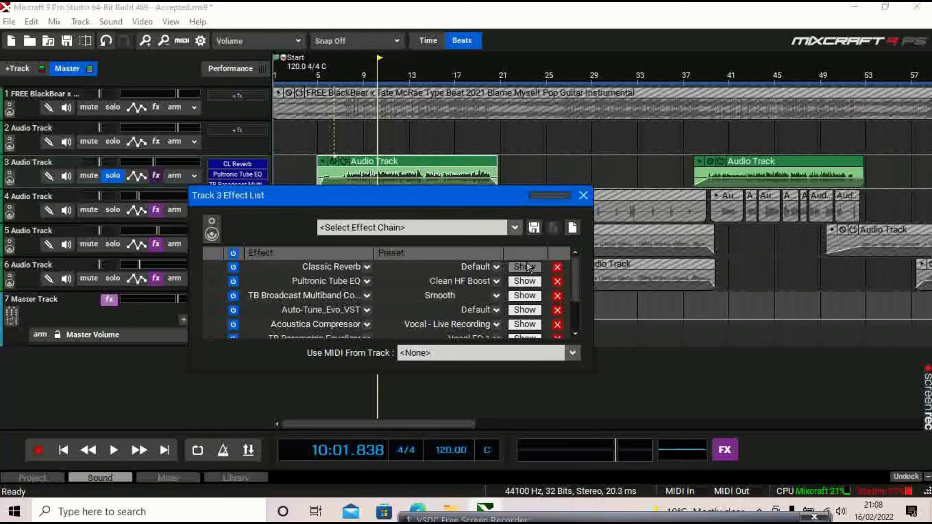
left_click(528, 266)
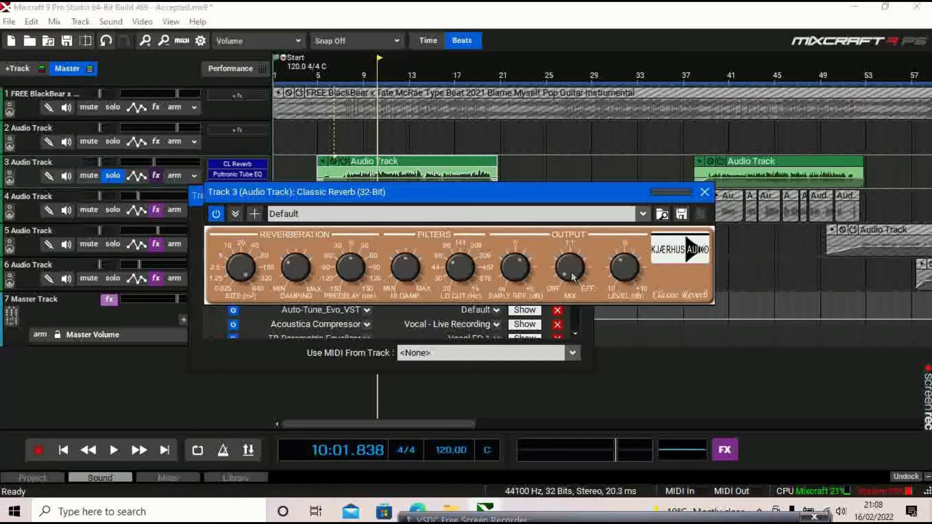
left_click(321, 70)
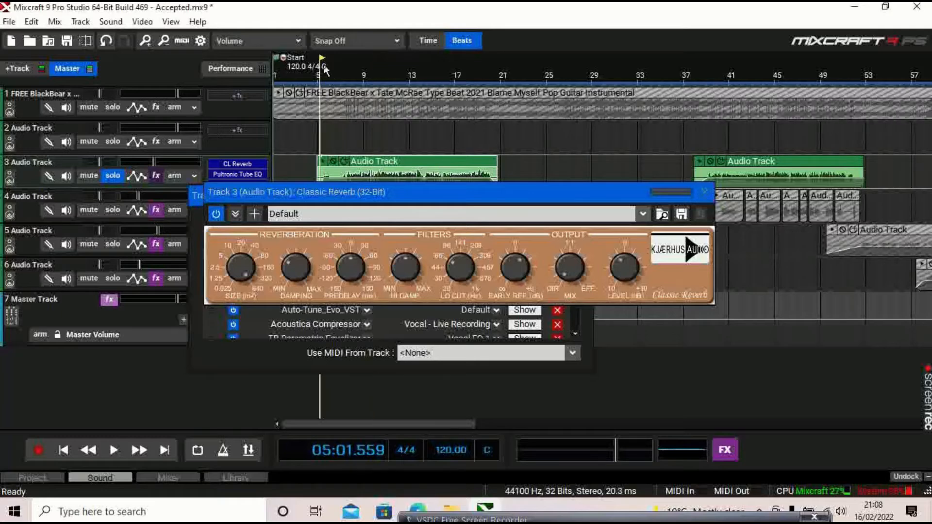
left_click(333, 63)
scroll(355, 121, "up", 3)
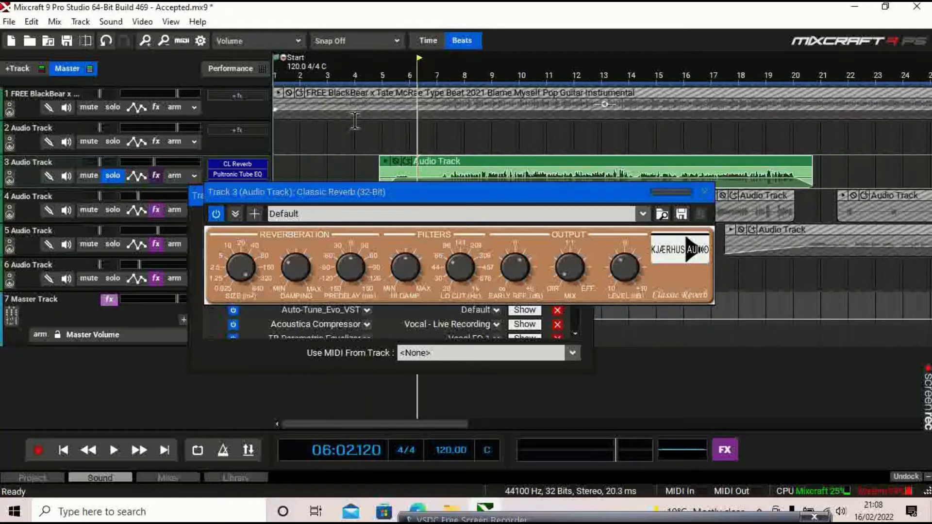
left_click(428, 65)
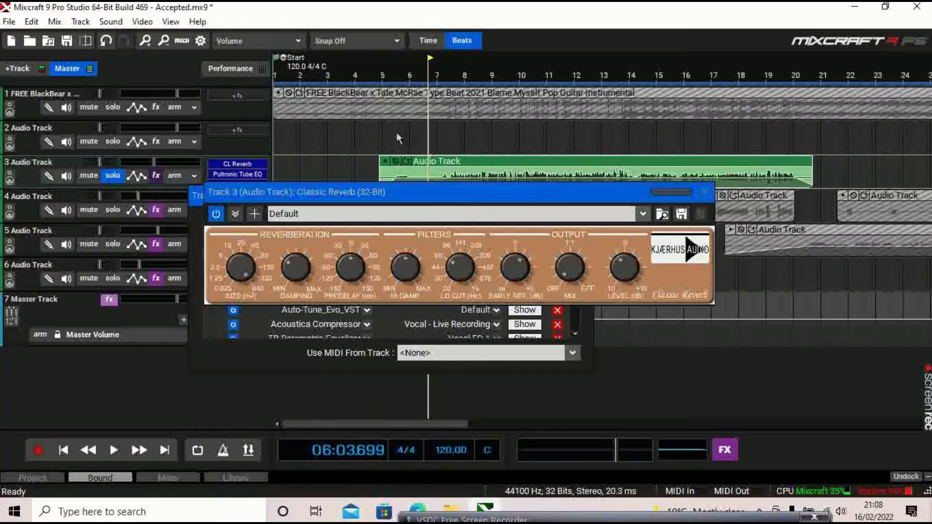
left_click(115, 450)
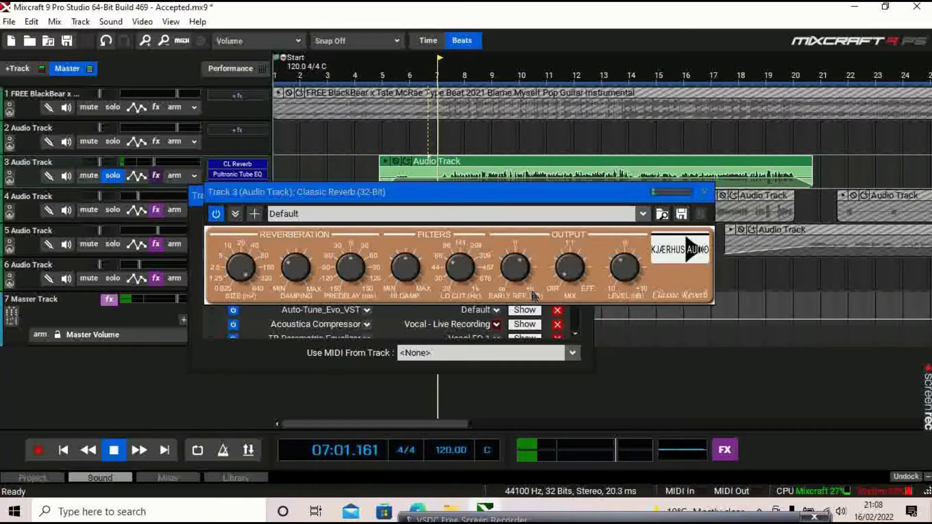
- Try out the Classic Reverb's output Mix while the vocal plays, stop playback and close the reverb window
left_click_drag(572, 276, 570, 238)
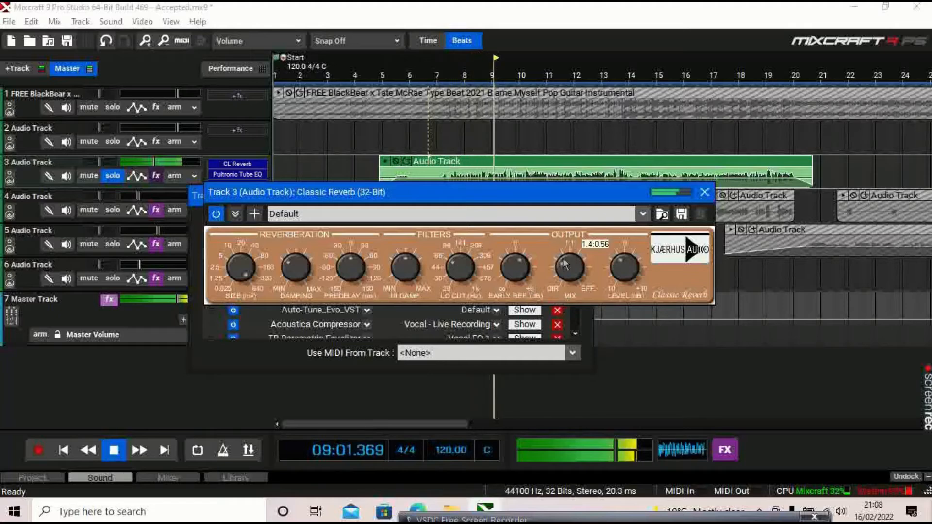
left_click(114, 451)
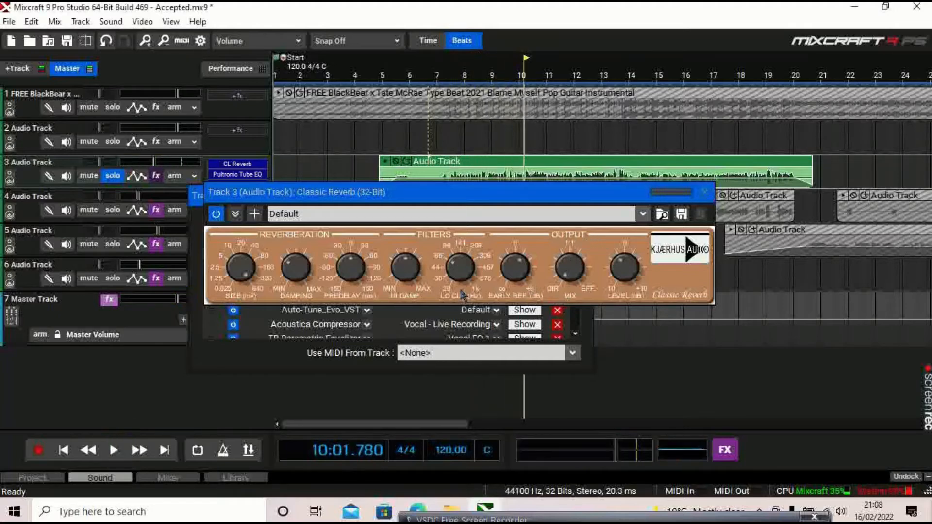
left_click(571, 272)
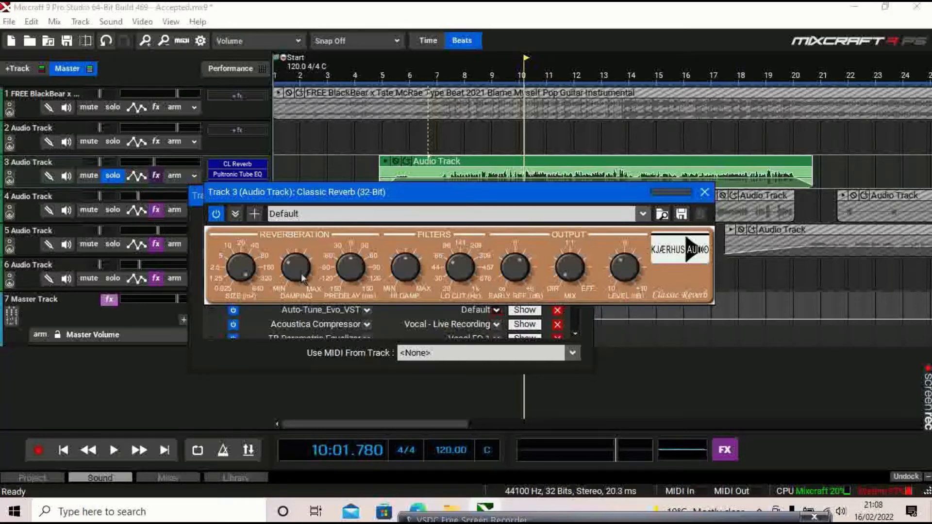
left_click(705, 192)
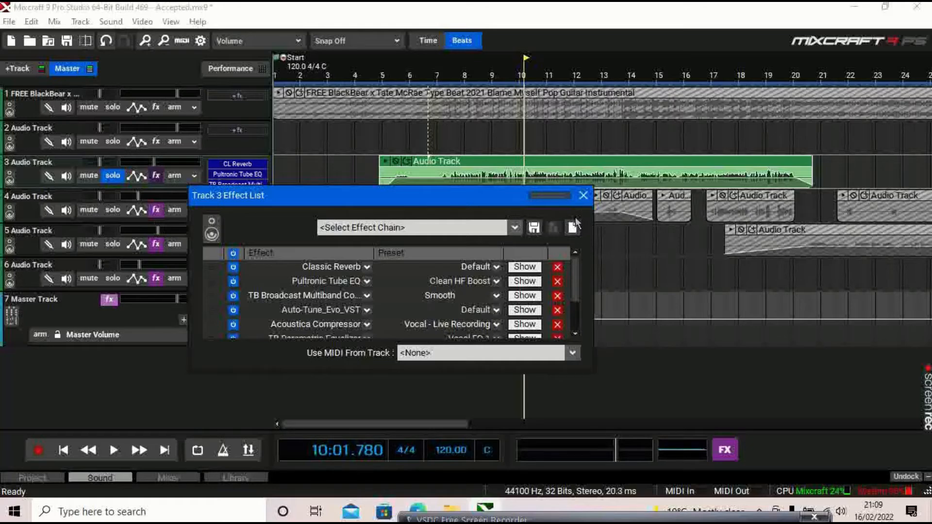
- Close Track 3's effect list, unsolo the track and move the empty Track 2 to just above the Master Track
left_click(583, 196)
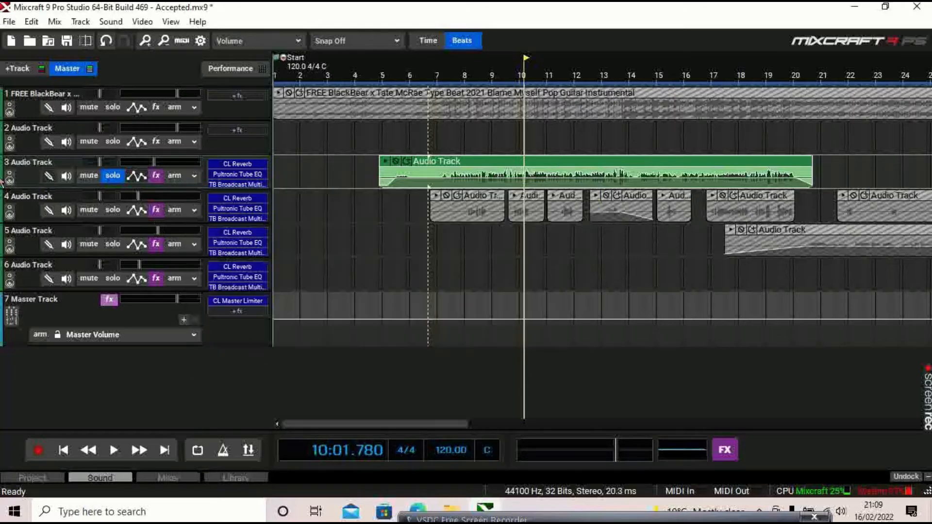
left_click(112, 175)
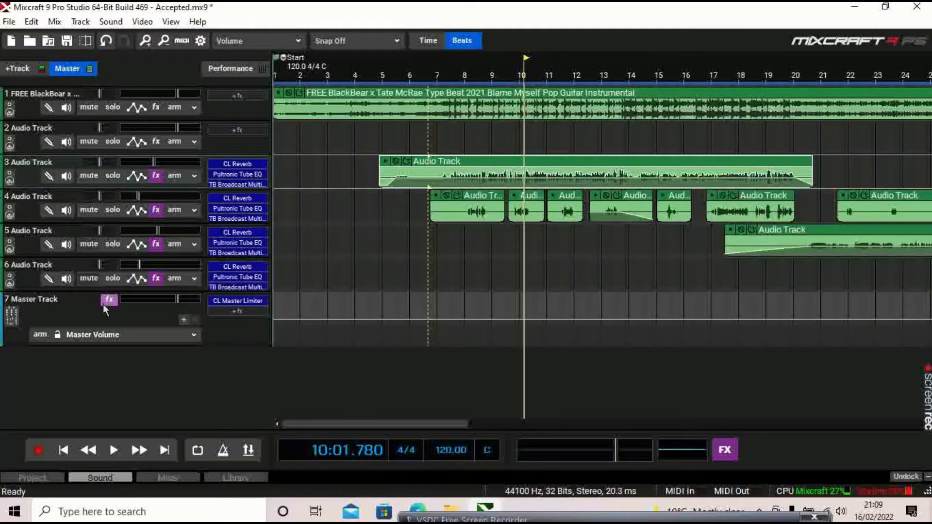
left_click_drag(27, 141, 27, 287)
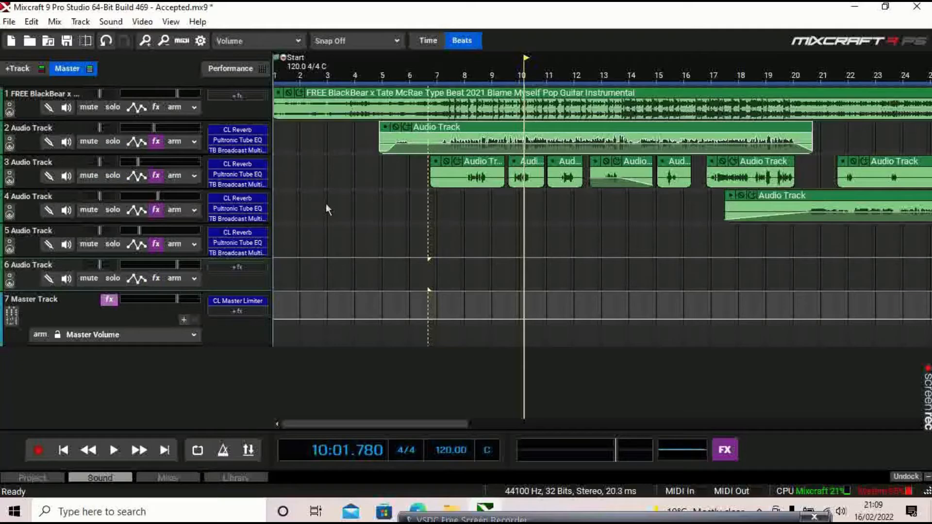
- Place the playhead just before bar 6, inspect the Master Track's effect list with its Classic Master Limiter, and close it
left_click(407, 77)
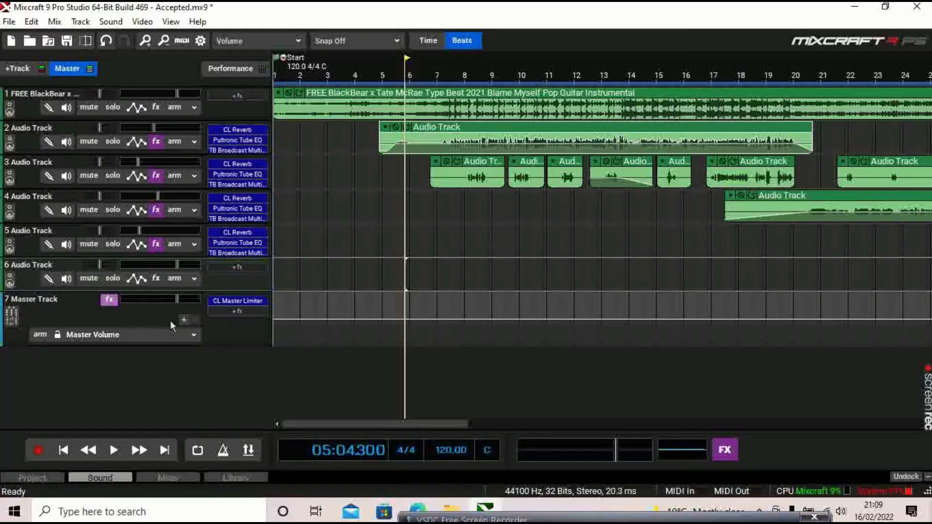
left_click(110, 299)
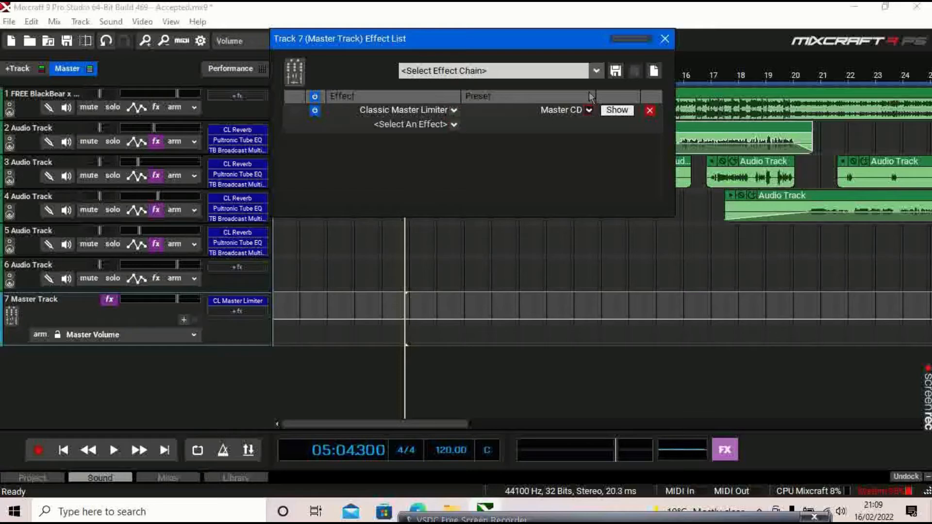
left_click(664, 39)
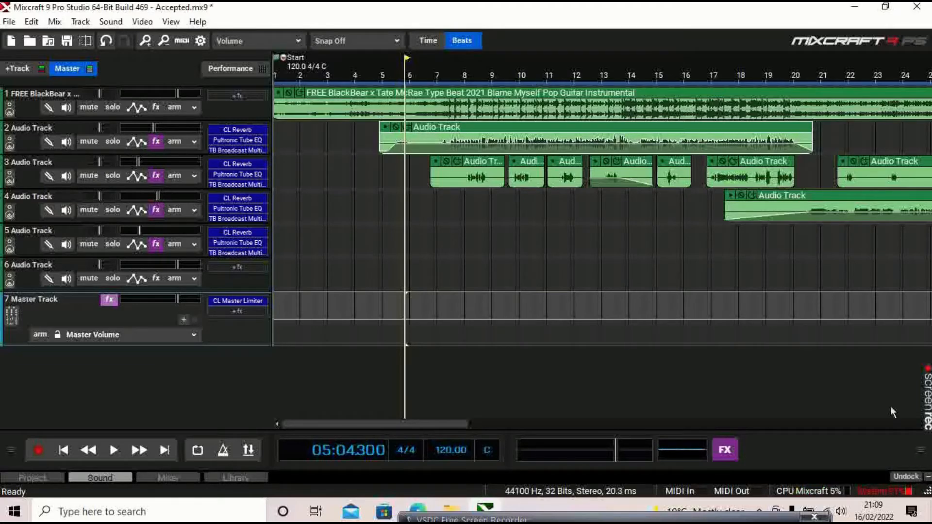
- Show the project details and the sound editor, and examine the Time and Audio properties of the vocal clips on Tracks 2 and 3
left_click(928, 477)
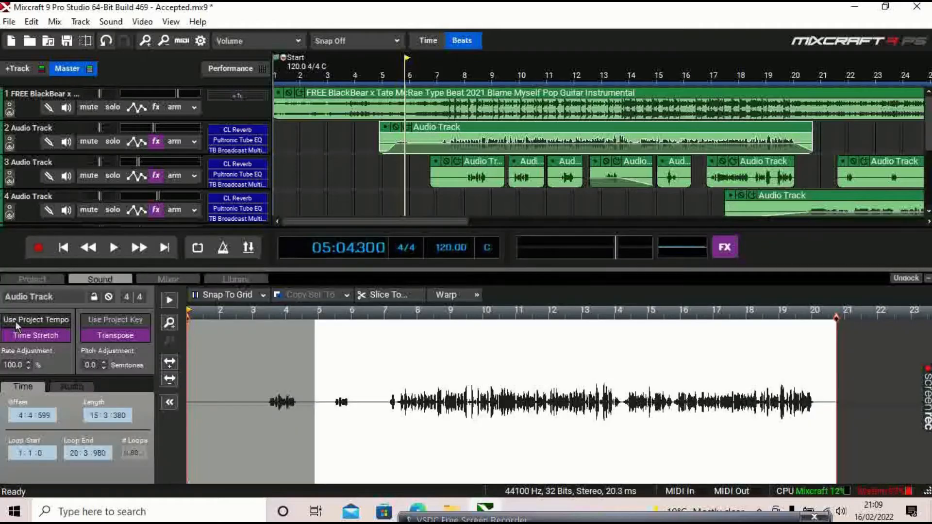
left_click(43, 282)
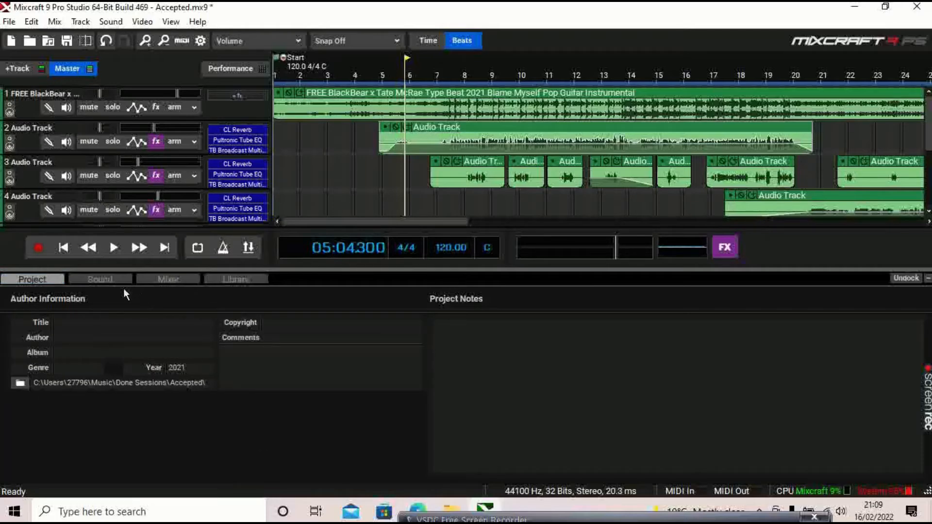
left_click(90, 280)
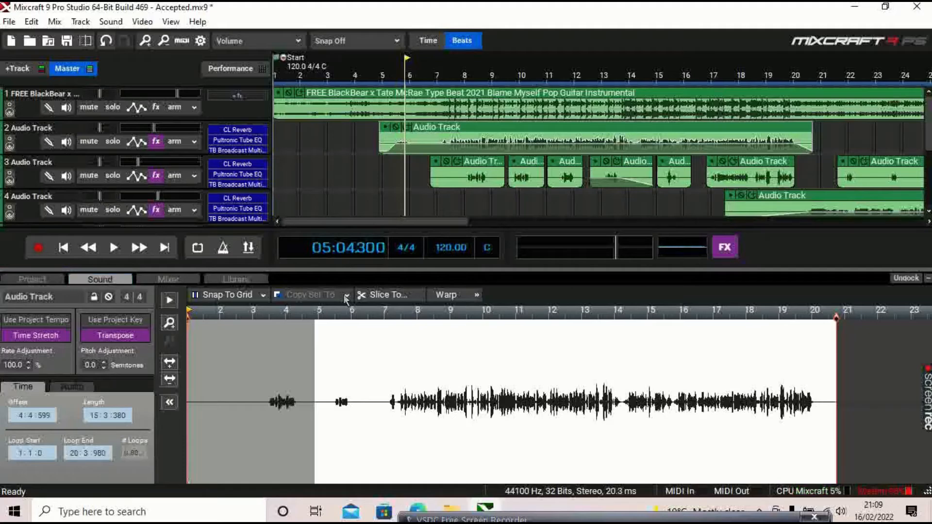
left_click(461, 174)
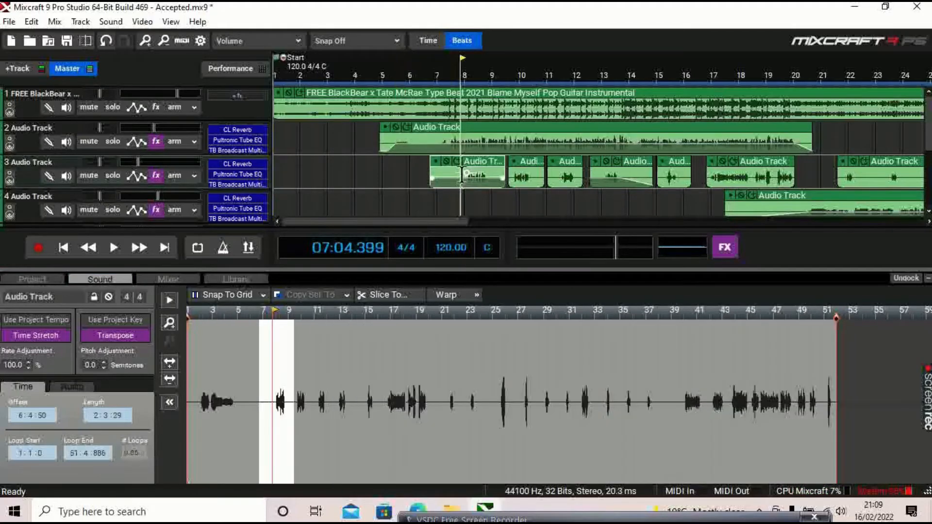
left_click(528, 184)
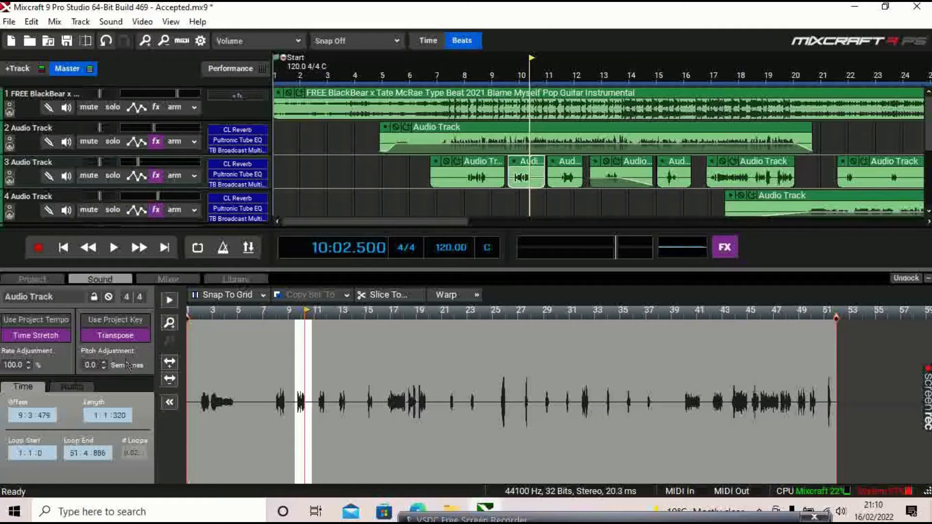
left_click(78, 388)
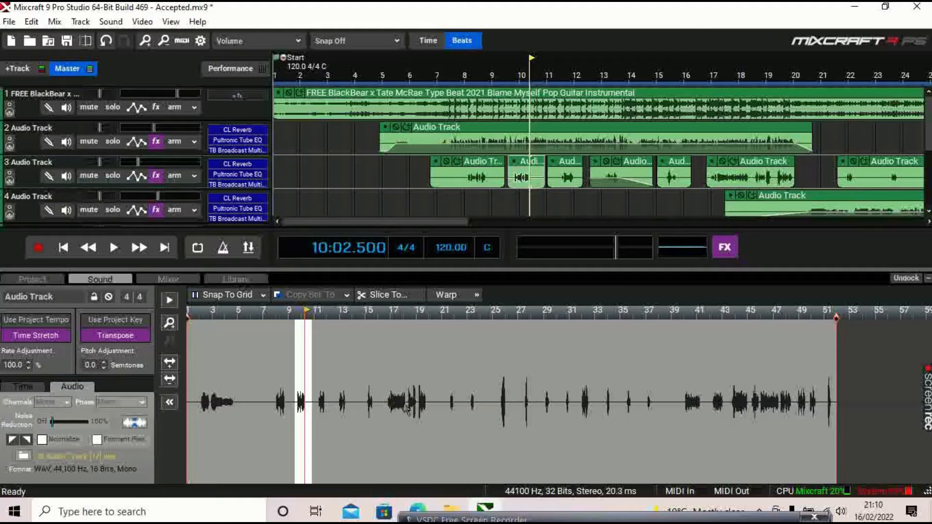
- Show the mixer and inspect each channel's faders, effect chain and Hi, Mid and Lo EQ controls
left_click(185, 280)
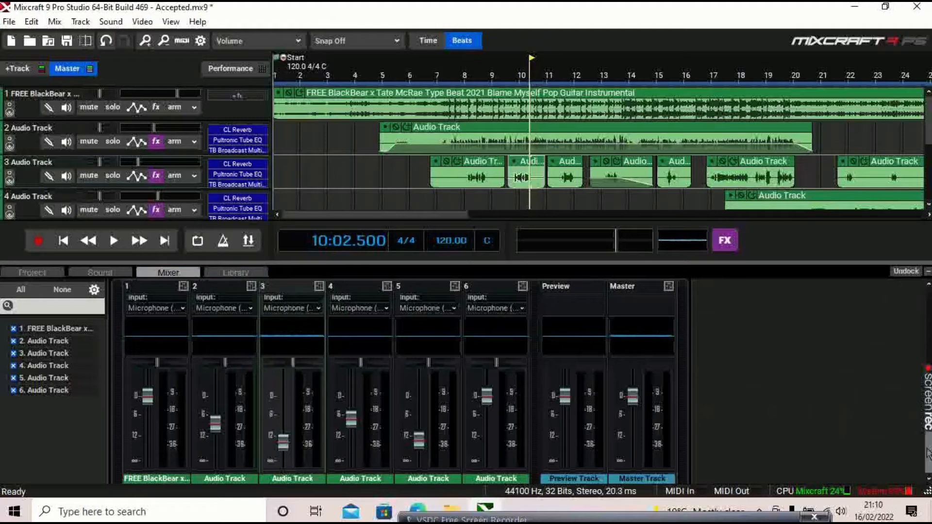
scroll(926, 452, "up", 1)
scroll(486, 389, "up", 5)
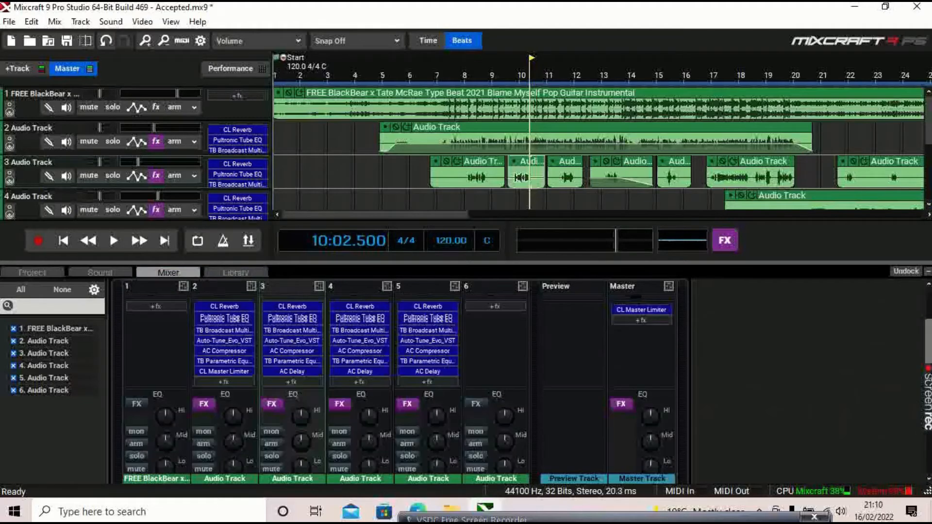
left_click_drag(929, 347, 929, 348)
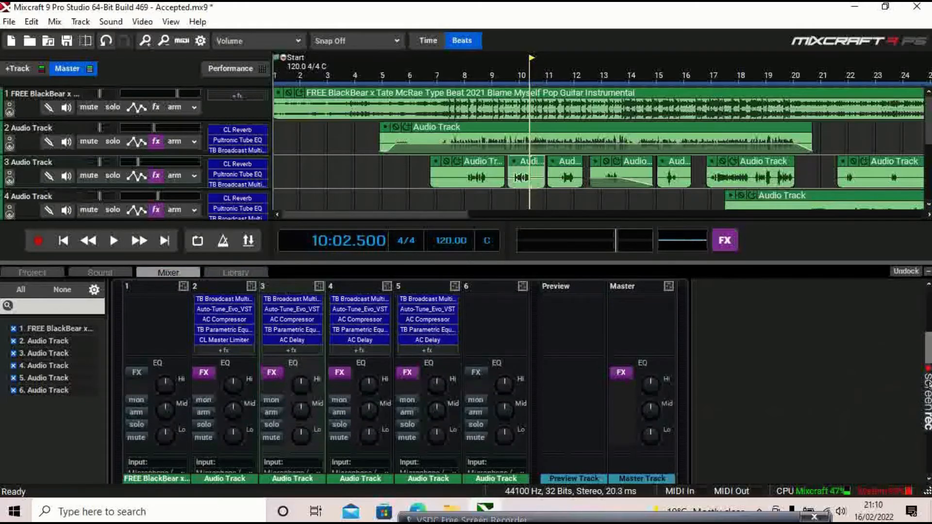
- Play the song from the middle of bar 6 and raise Track 2's Hi EQ slightly while lowering its Mid EQ
left_click(427, 73)
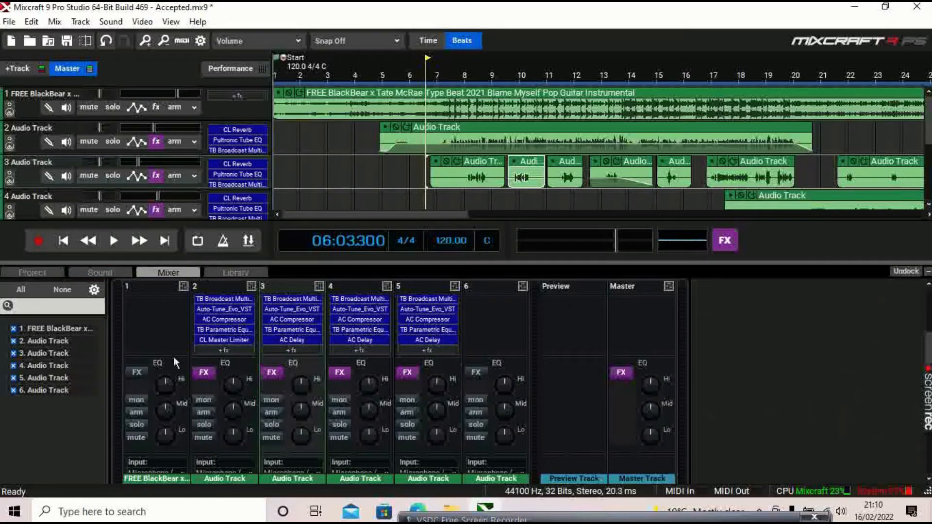
left_click(116, 242)
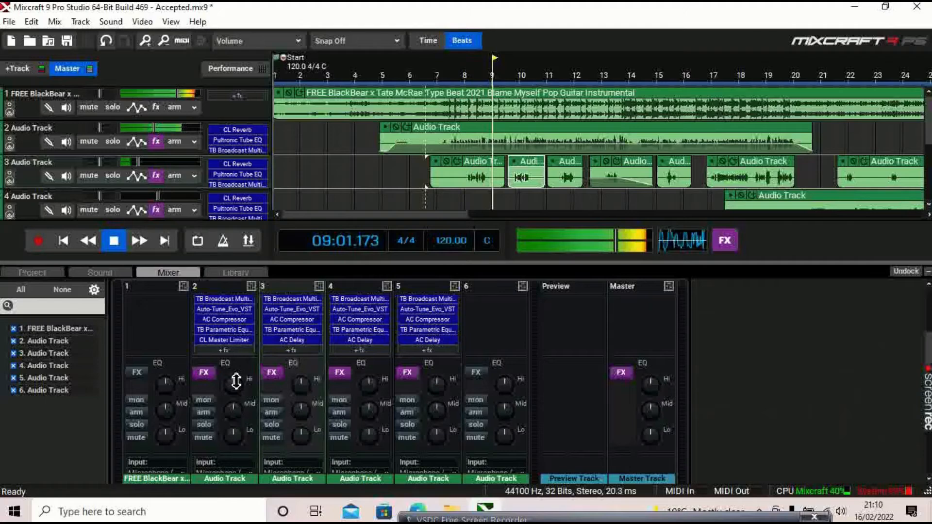
mouse_move(236, 381)
left_mouse_down()
mouse_move(240, 369)
mouse_move(241, 377)
left_mouse_up()
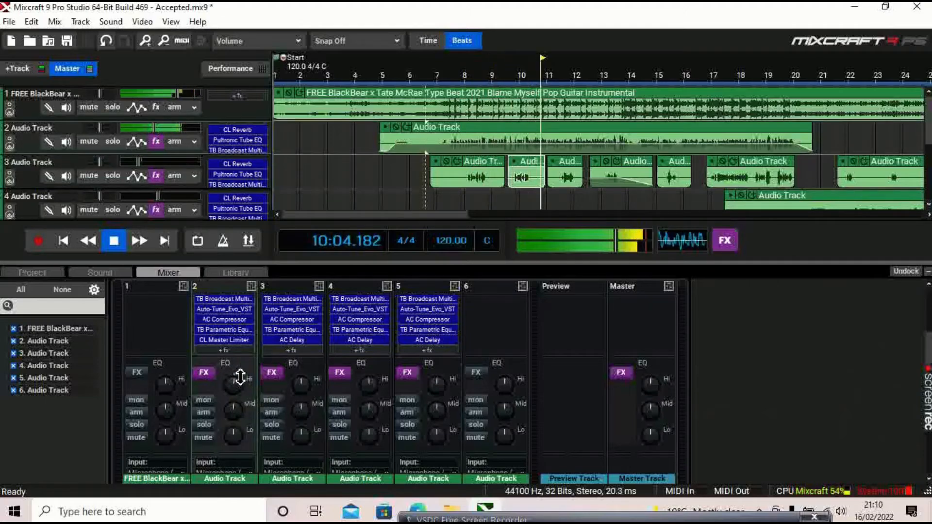
mouse_move(239, 420)
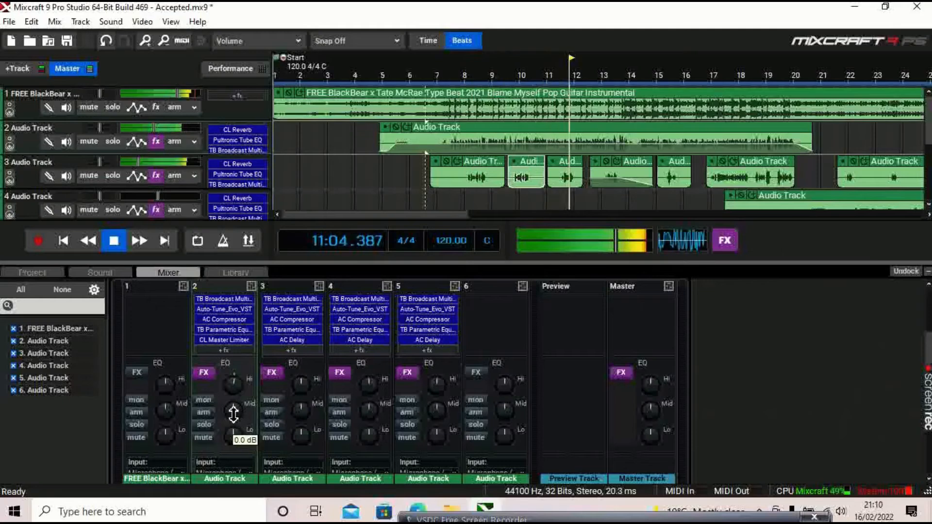
left_click_drag(234, 414, 234, 422)
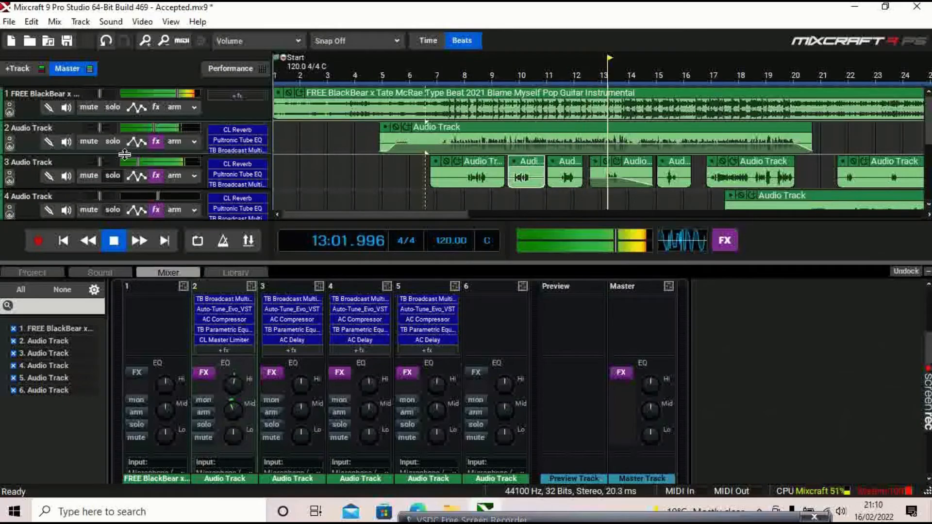
- Solo Track 2 during playback, lower its Lo EQ to -1.5 dB, then stop playback and unsolo the track
left_click(113, 141)
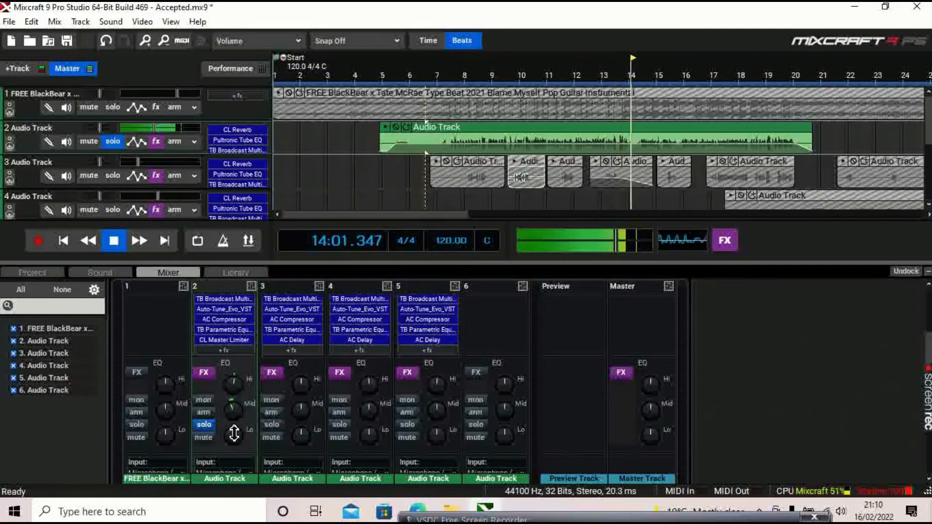
mouse_move(234, 435)
left_mouse_down()
mouse_move(233, 467)
mouse_move(236, 406)
mouse_move(234, 442)
left_mouse_up()
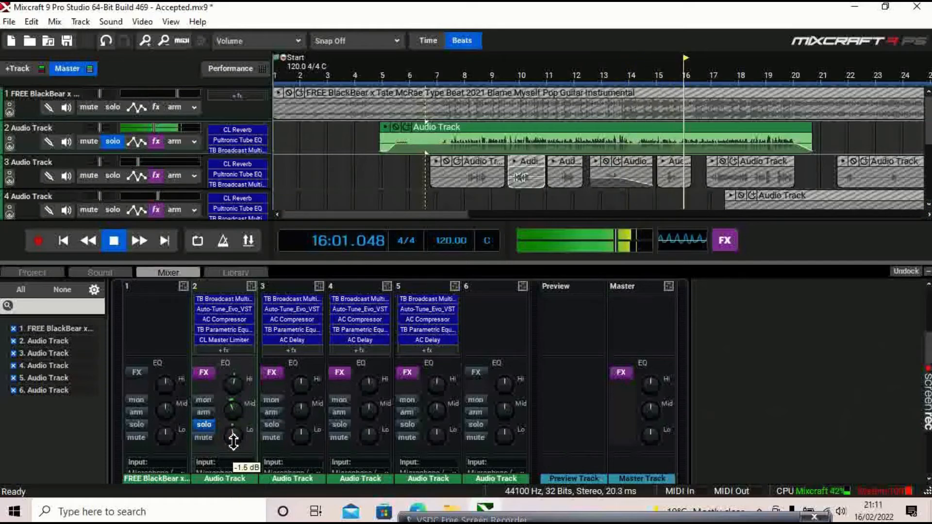
left_click(113, 240)
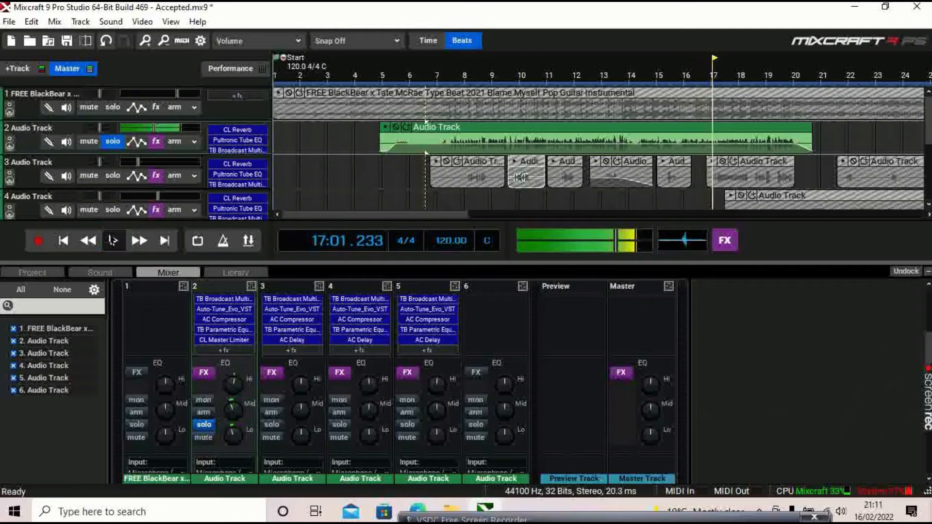
left_click(113, 141)
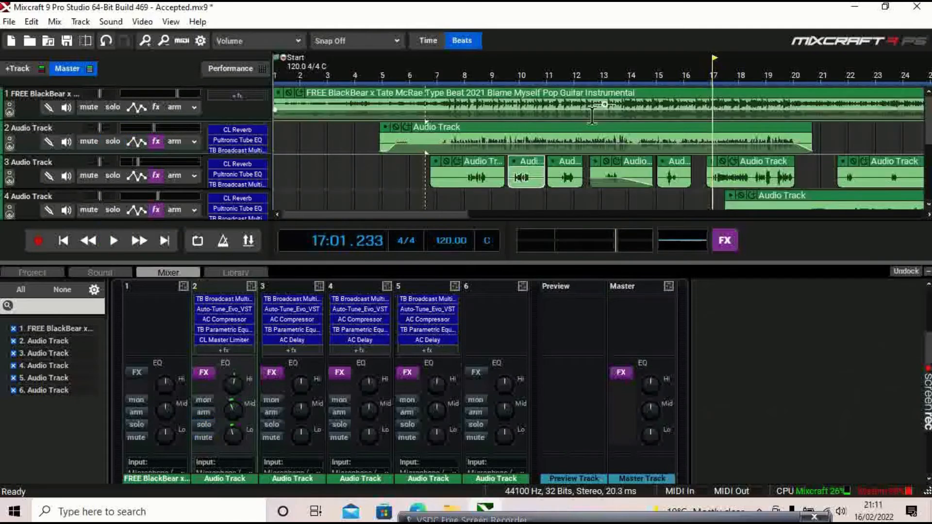
- Show Track 4's effect list and inspect its Classic Reverb settings
scroll(486, 145, "down", 1)
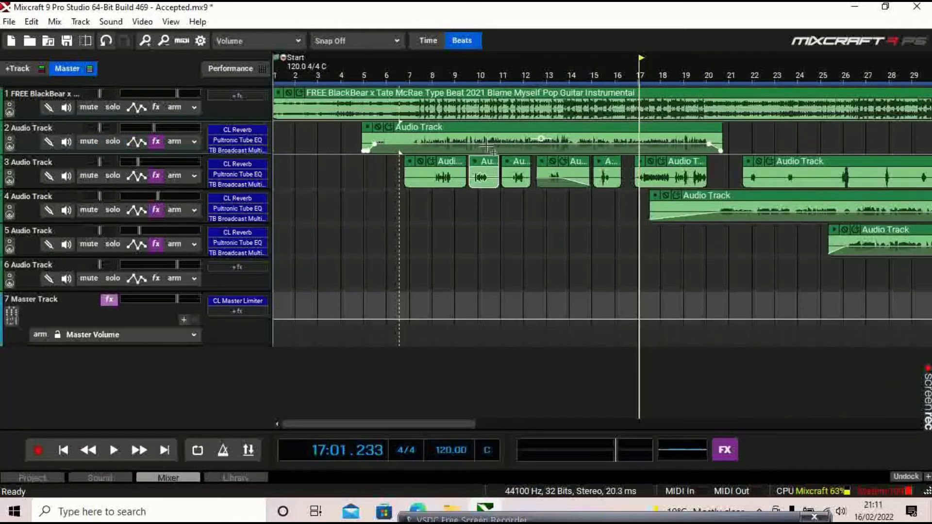
scroll(487, 145, "down", 3)
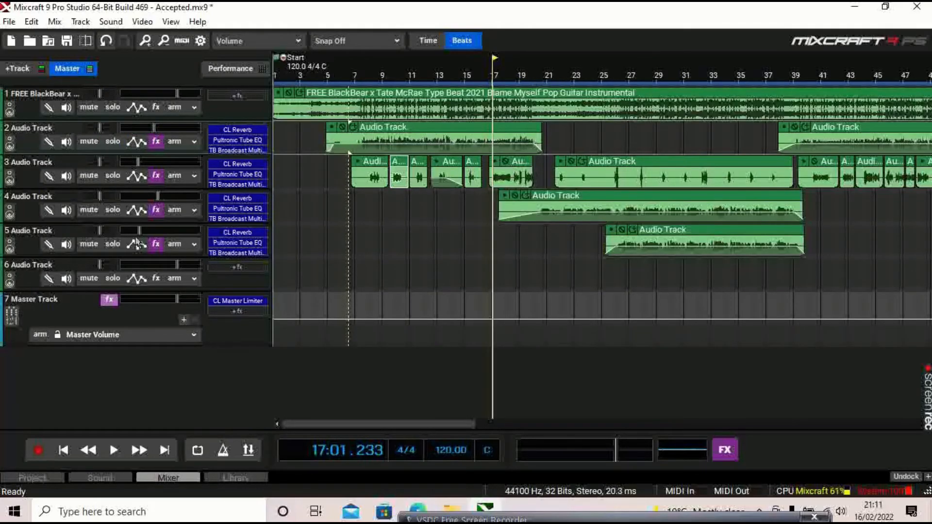
left_click(157, 210)
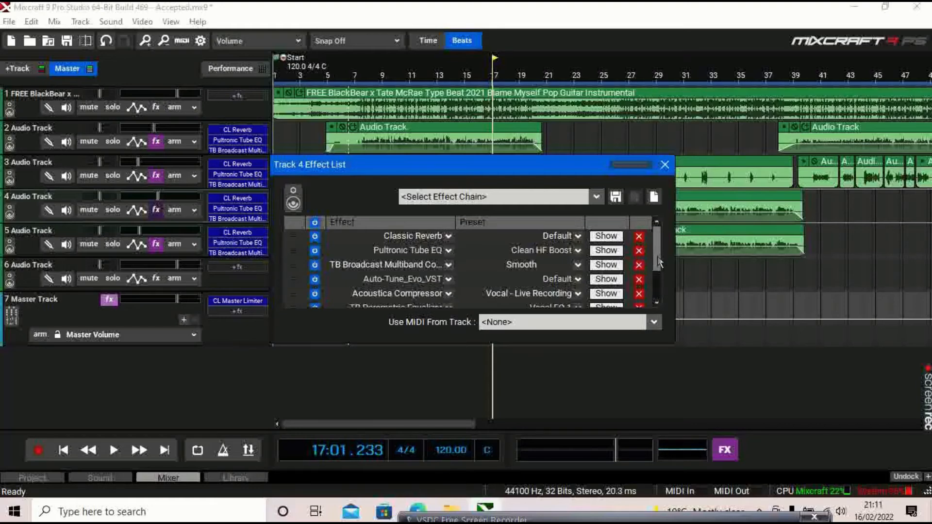
left_click(606, 236)
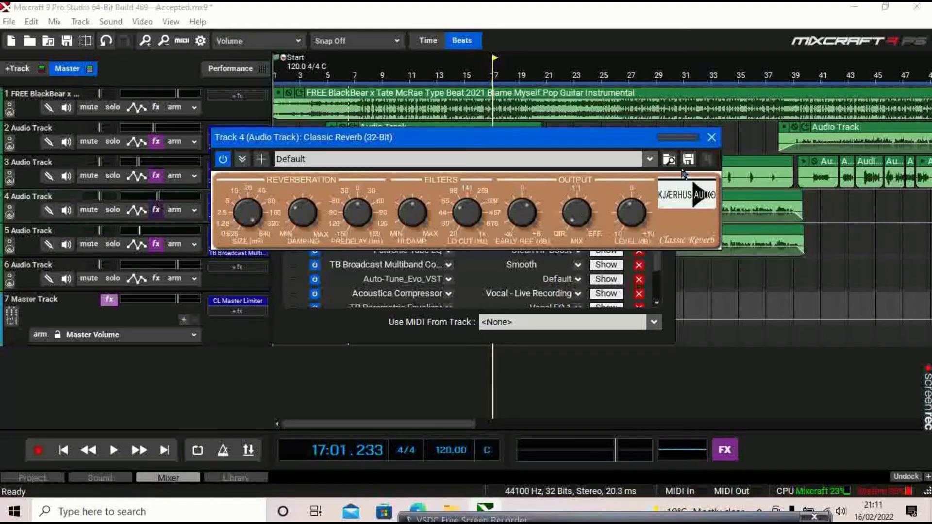
left_click(711, 138)
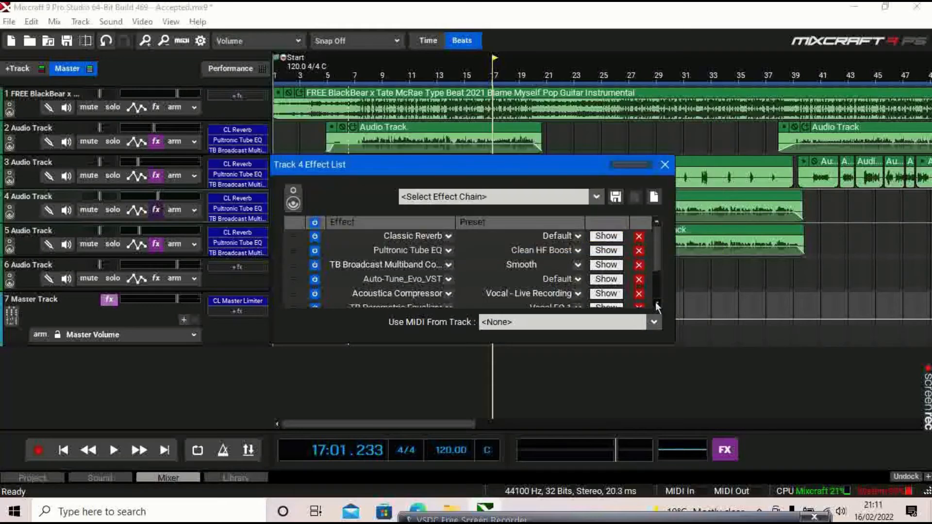
- Inspect the delay, feedback and wet/dry mix settings of Track 4's Acoustica Delay, then return to the start of its effect list
scroll(651, 289, "down", 1)
left_click(607, 280)
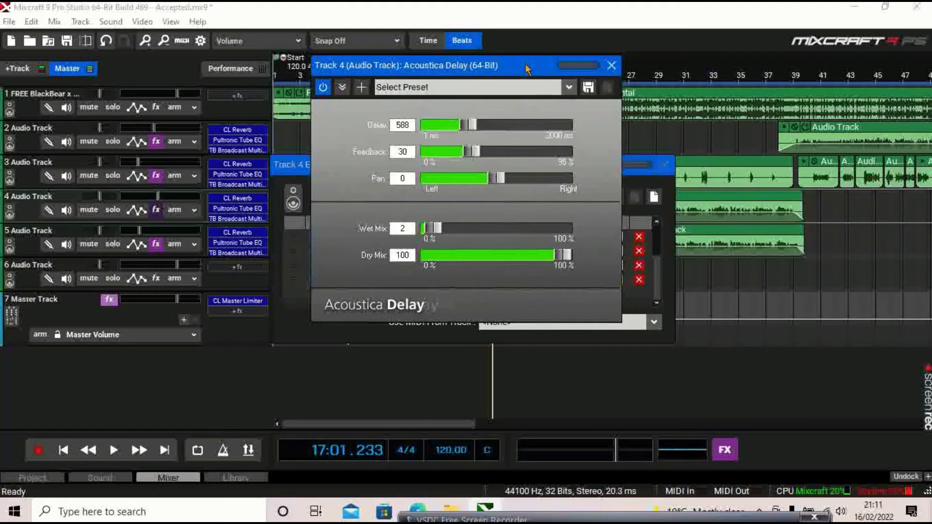
left_click_drag(527, 64, 220, 49)
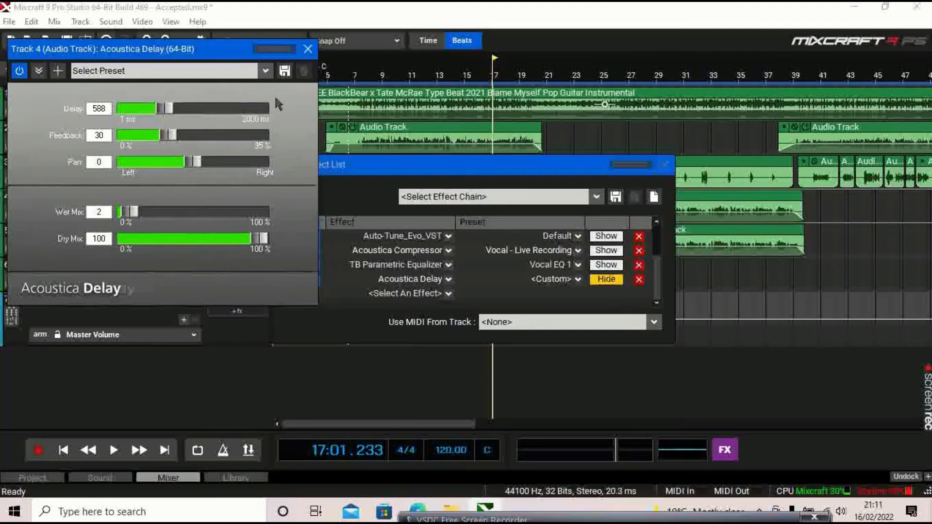
left_click(309, 48)
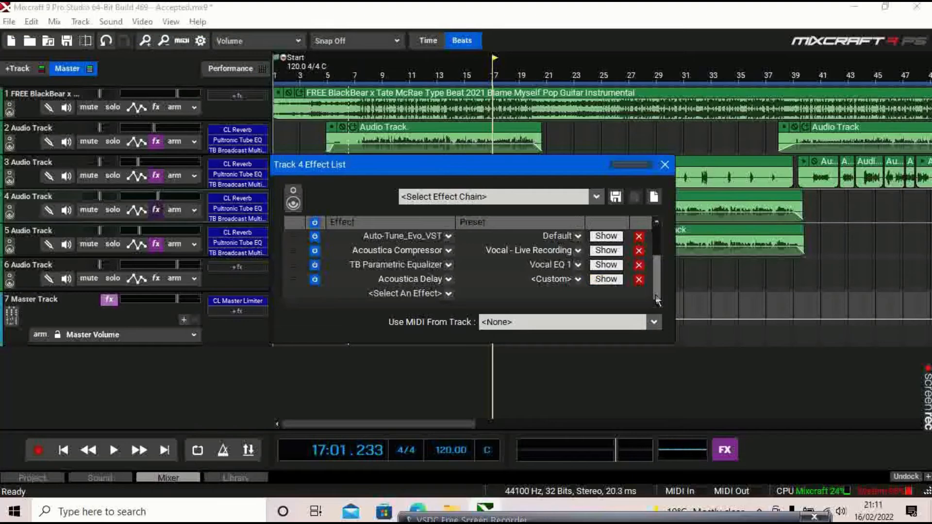
left_click_drag(657, 292, 657, 257)
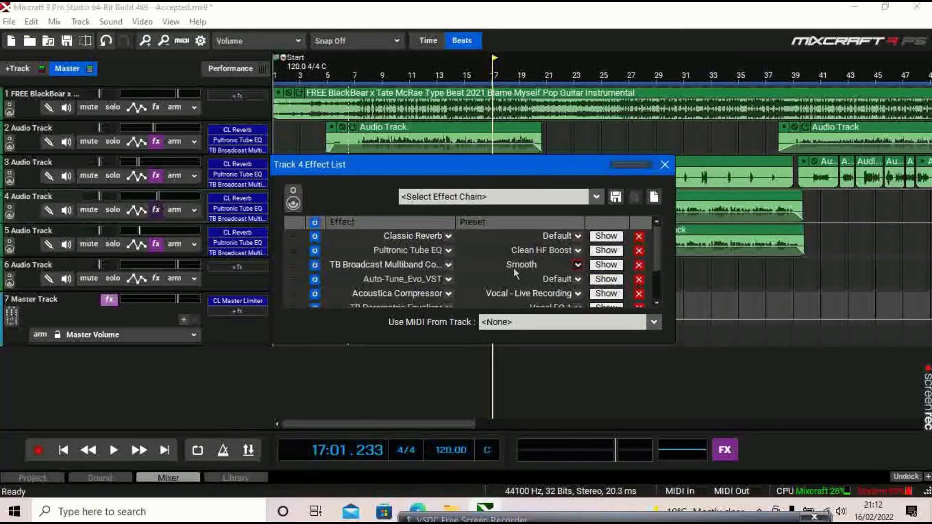
- Show Track 4's TB Parametric Equalizer with the Vocal EQ 1 preset and close the track's effect list
left_click(600, 307)
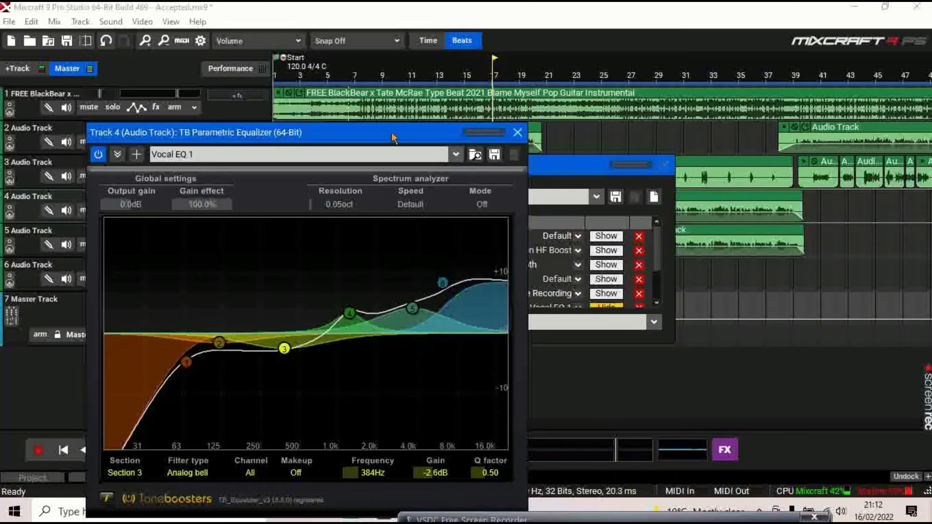
left_click(665, 166)
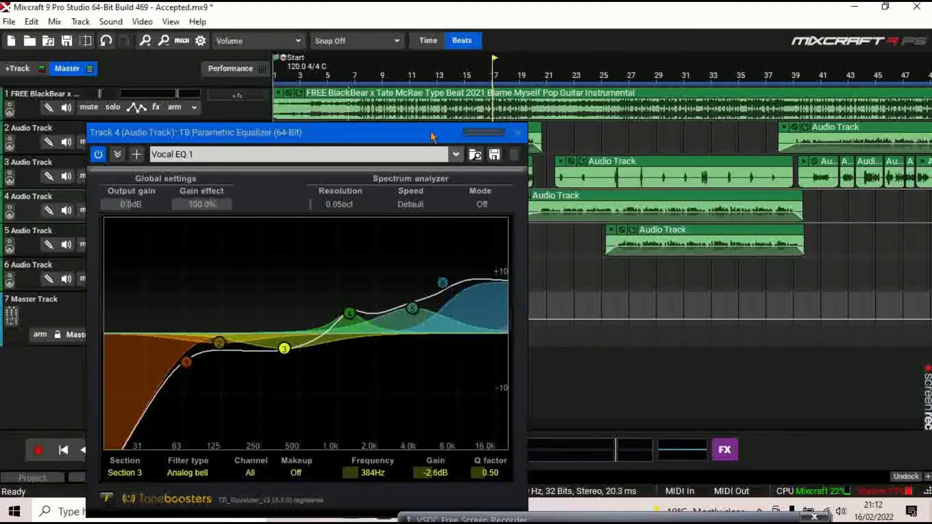
left_click_drag(202, 130, 183, 153)
- Show Track 2's TB Parametric Equalizer beside Track 4's, compare their curves, and close both equalizers
left_click(156, 141)
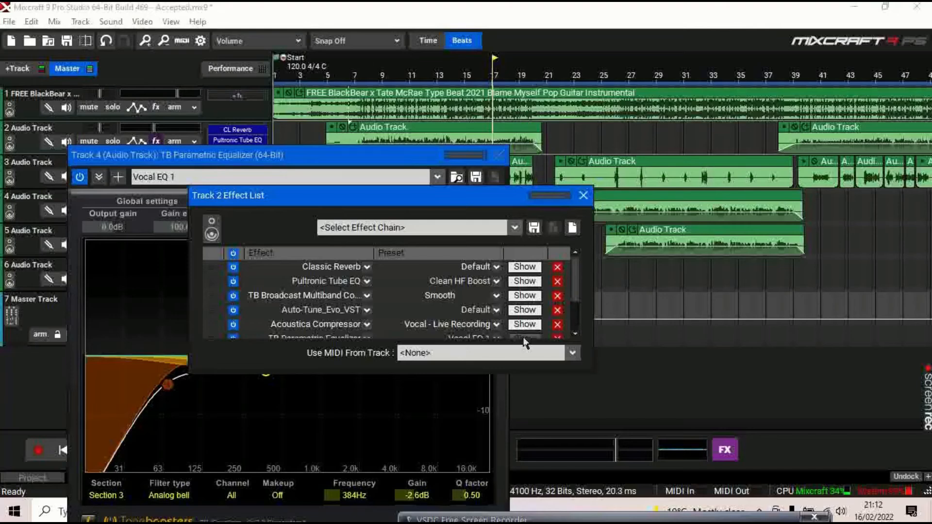
left_click(525, 338)
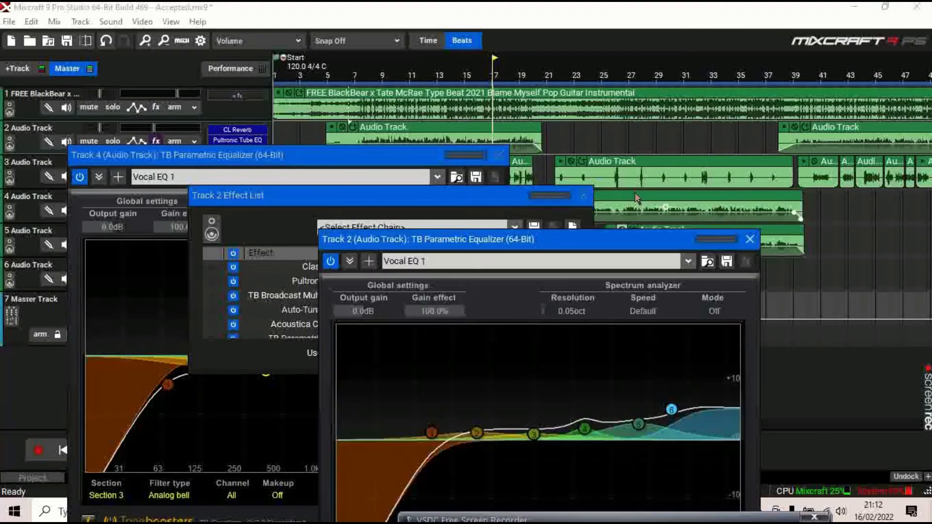
left_click(584, 195)
left_click_drag(557, 244, 742, 128)
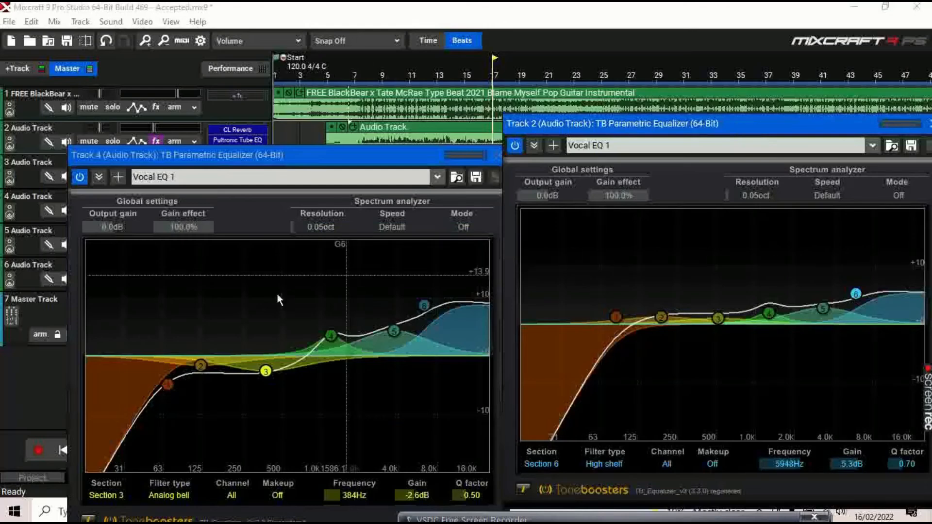
left_click_drag(842, 129, 699, 168)
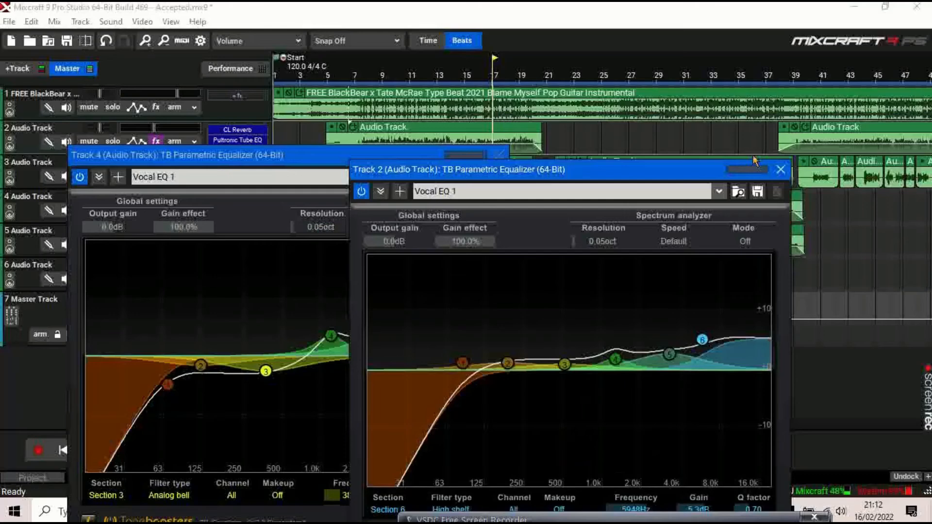
left_click(785, 168)
left_click(500, 155)
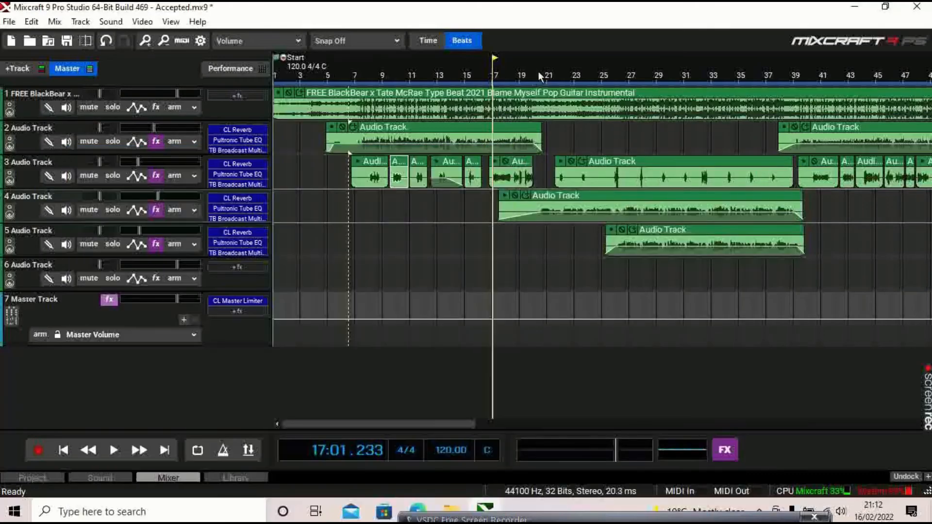
- Play the song from bar 19 and mute the instrumental beat on Track 1
left_click(522, 73)
left_click(113, 450)
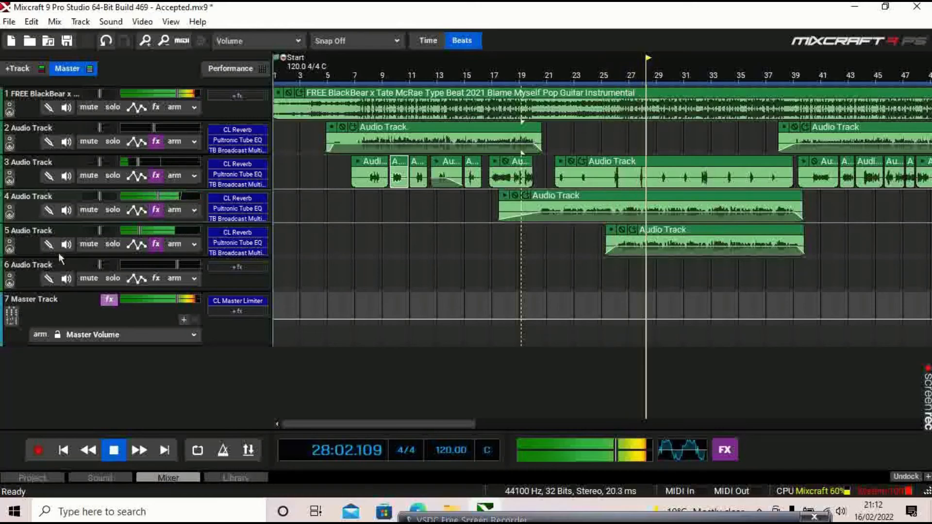
left_click(89, 107)
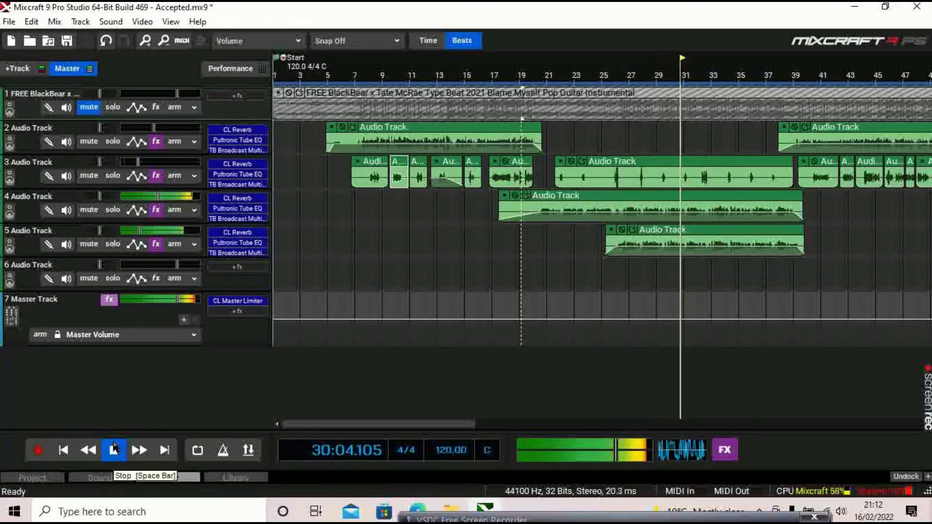
- Listen to Tracks 4 and 5 soloed one after the other, then unsolo them and stop playback
left_click(114, 213)
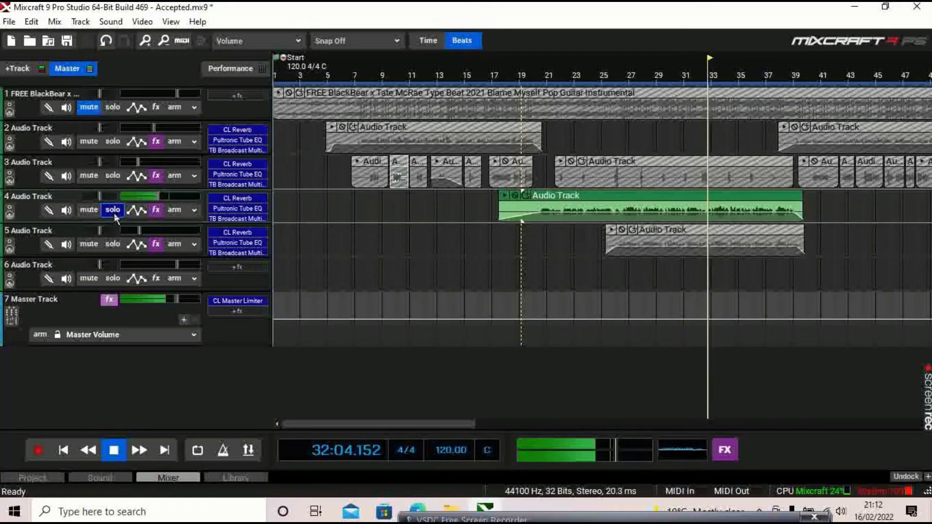
left_click(113, 212)
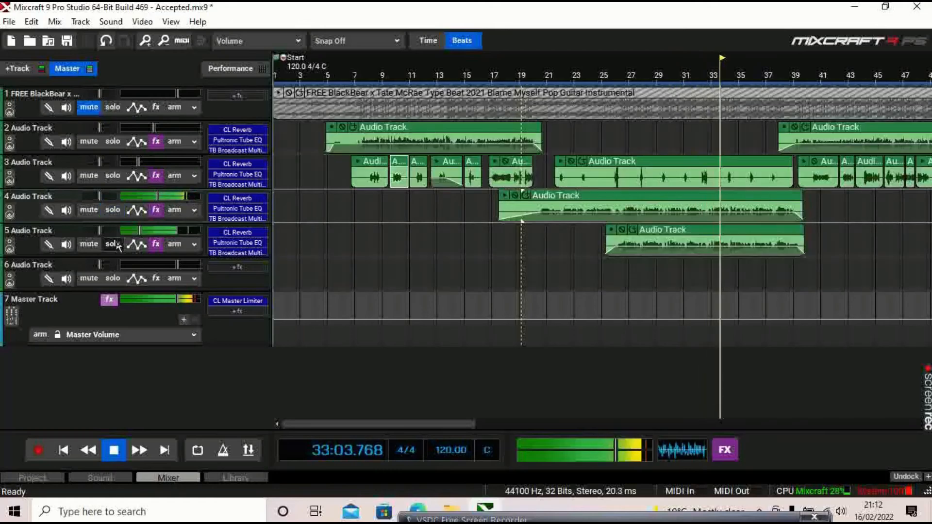
left_click(113, 244)
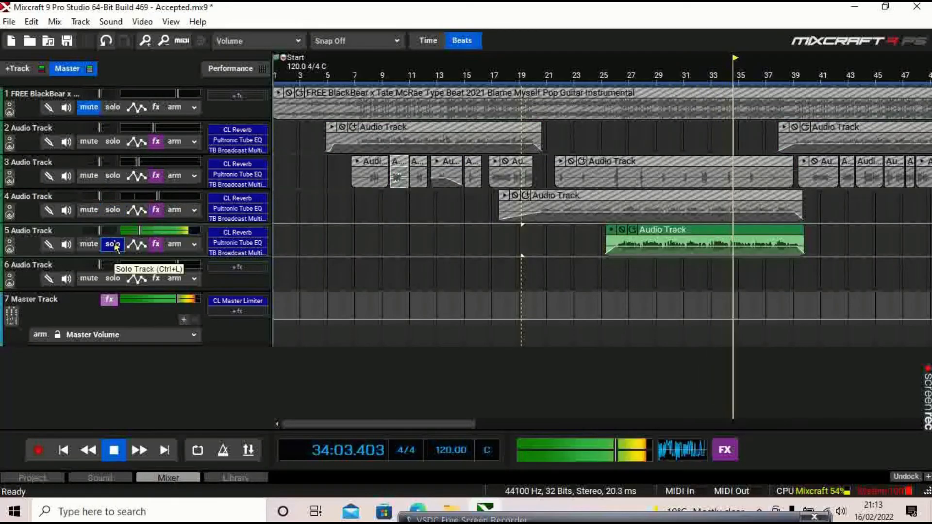
left_click(113, 244)
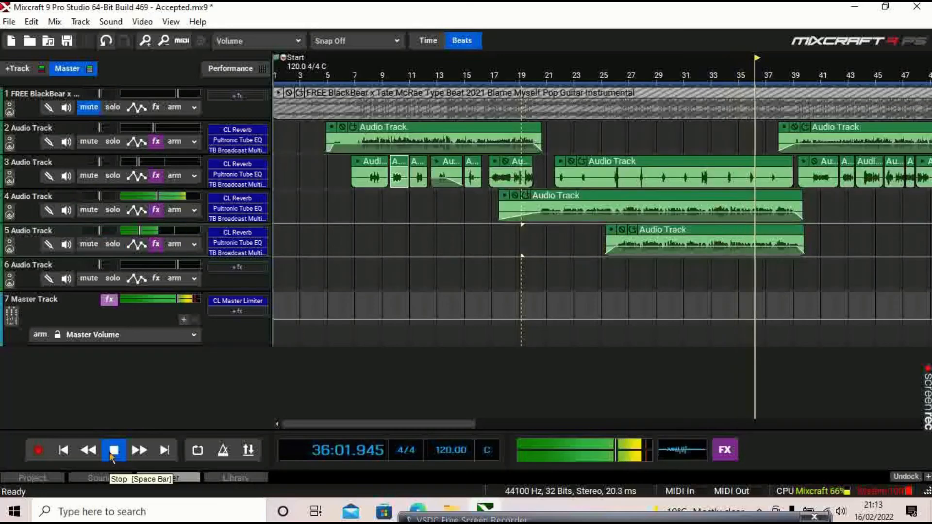
left_click(112, 453)
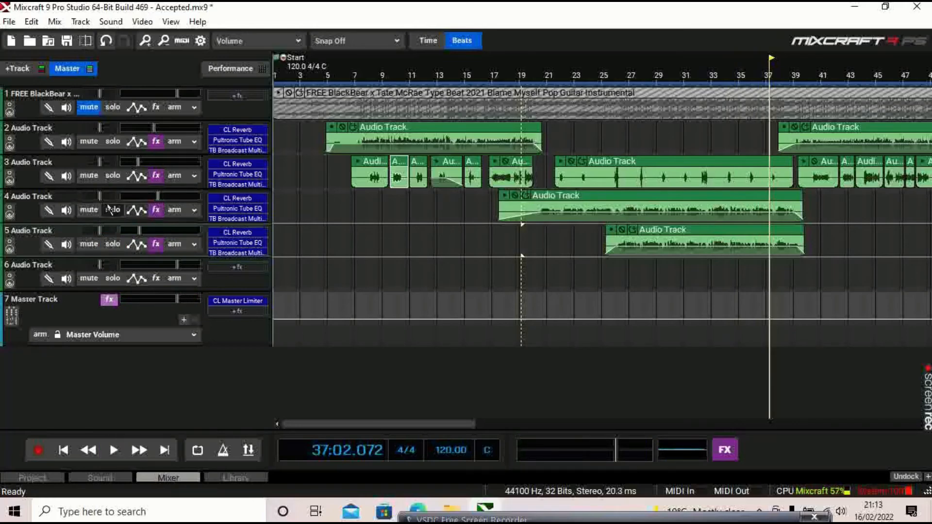
- Duplicate Track 4 with its vocal clip and effects, and place the playhead at bar 25
right_click(31, 212)
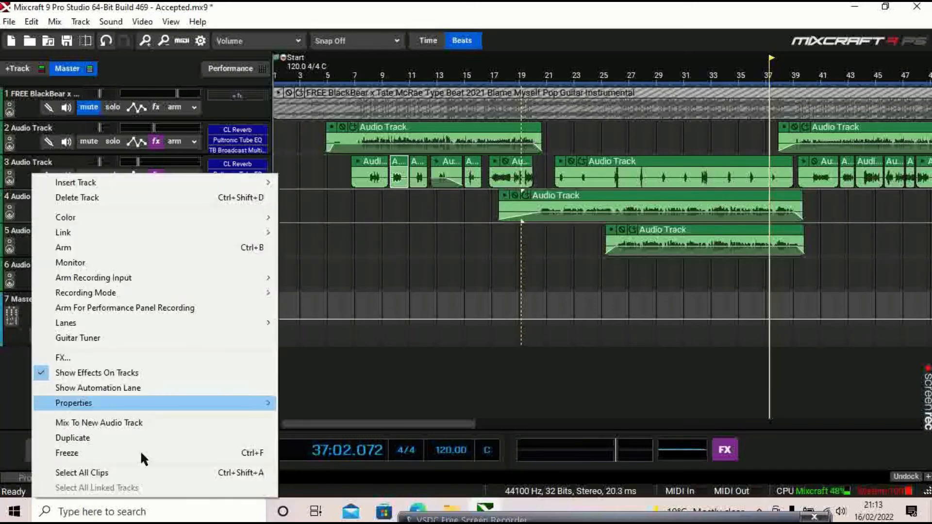
left_click(730, 250)
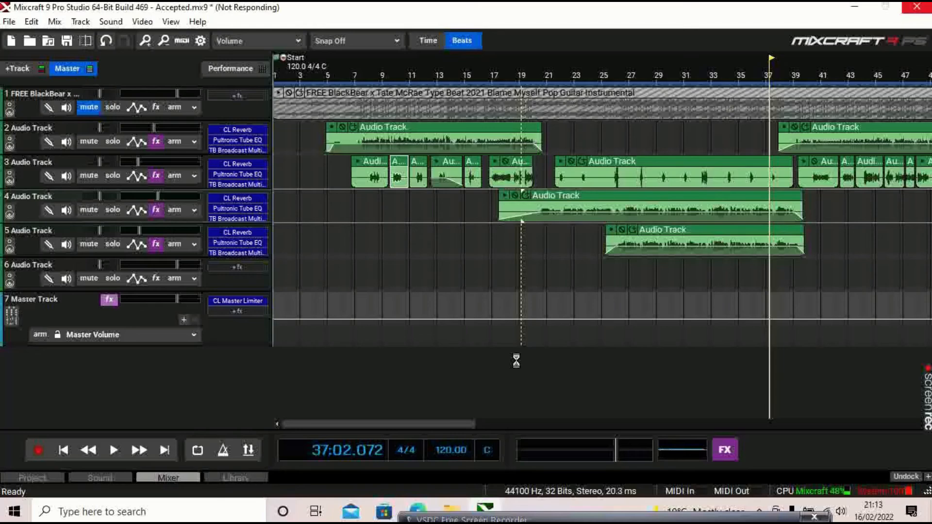
left_click(602, 236)
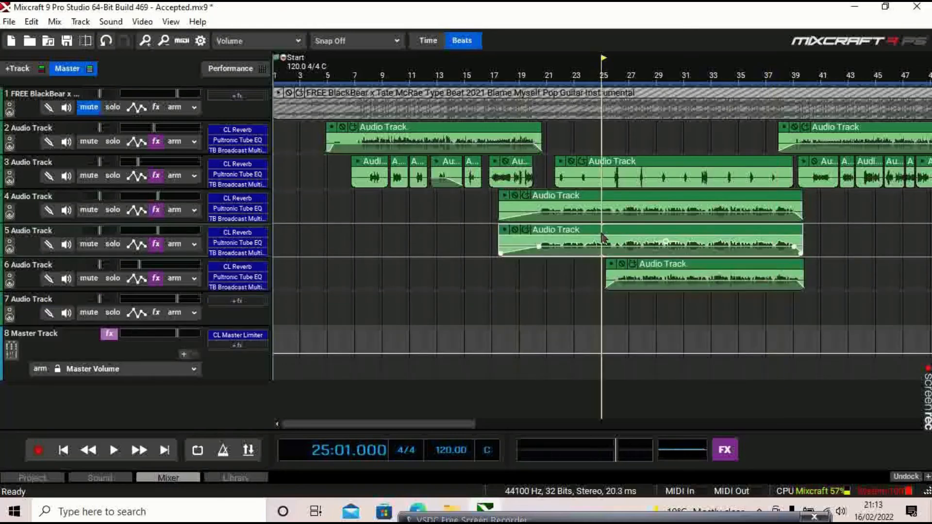
- Replace the duplicated vocal clip on Track 5 with the clip from Track 6, and lower Track 5's volume to about Track 6's level
key("Delete")
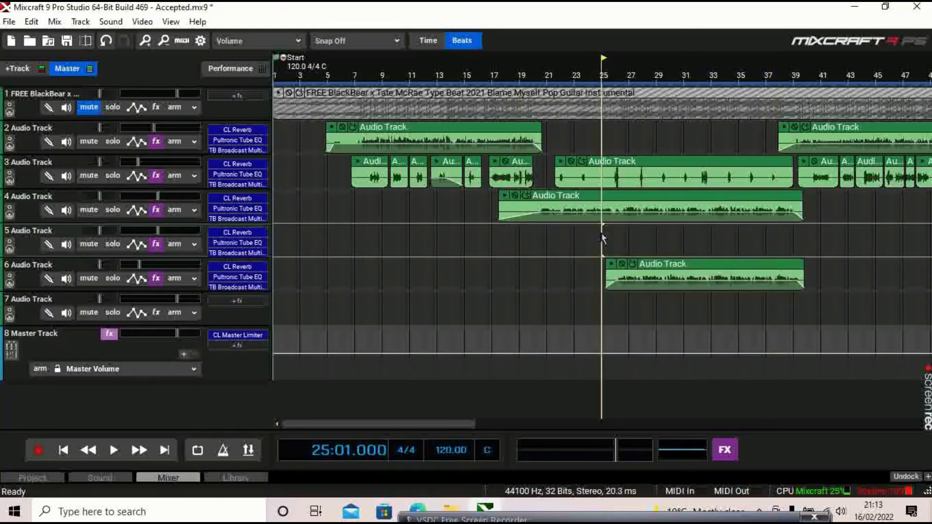
left_click(670, 266)
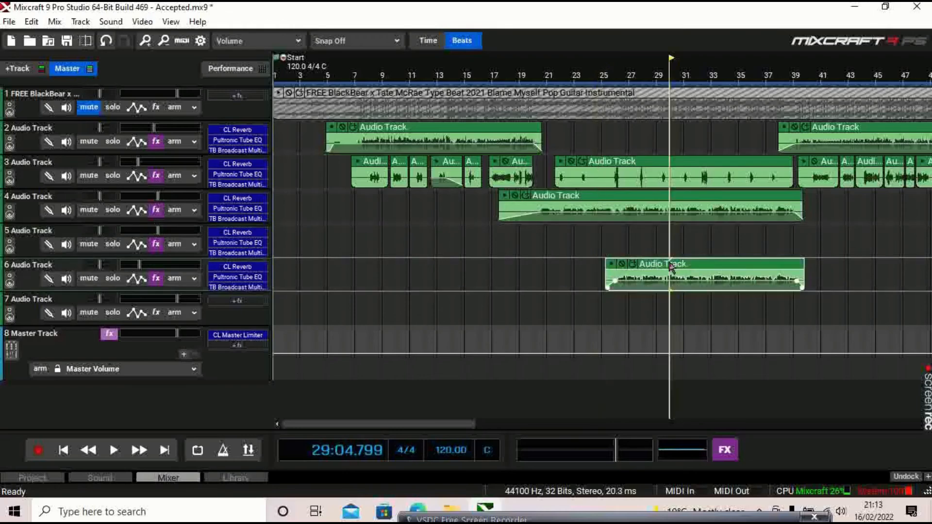
key("Up")
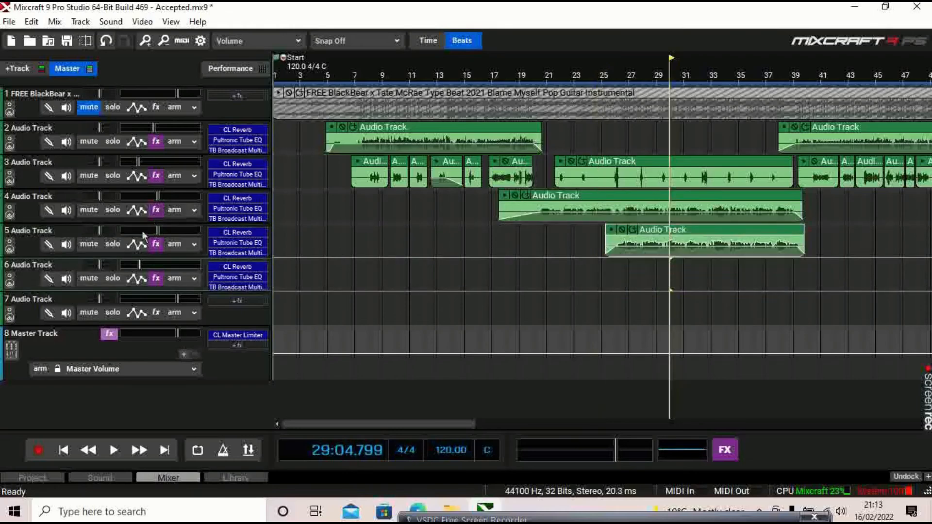
left_click_drag(160, 231, 141, 232)
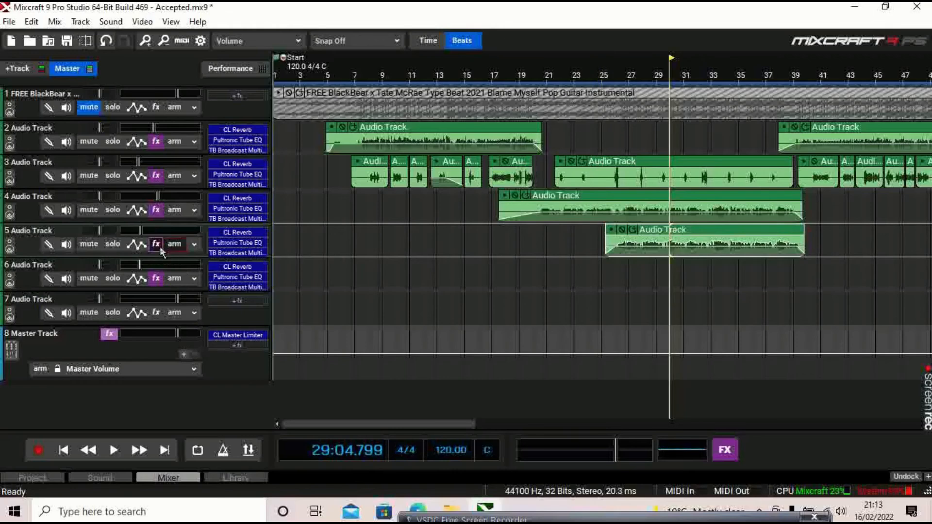
- Review the effect list of Track 5, close it, and unmute the instrumental beat on Track 1
left_click(156, 244)
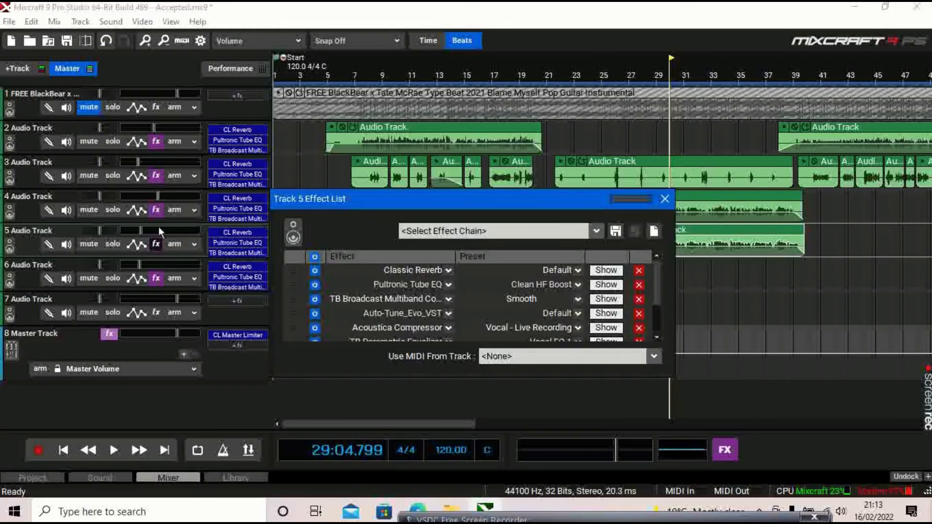
left_click(663, 199)
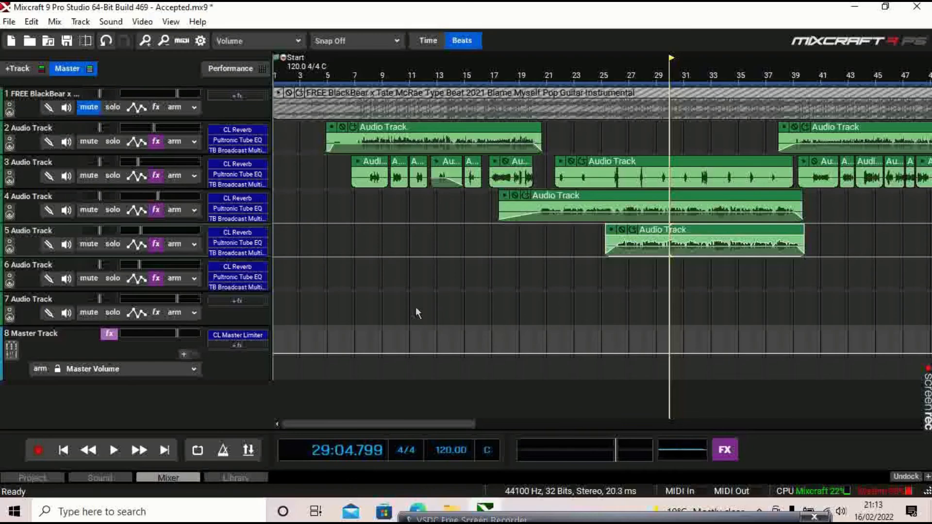
left_click(94, 112)
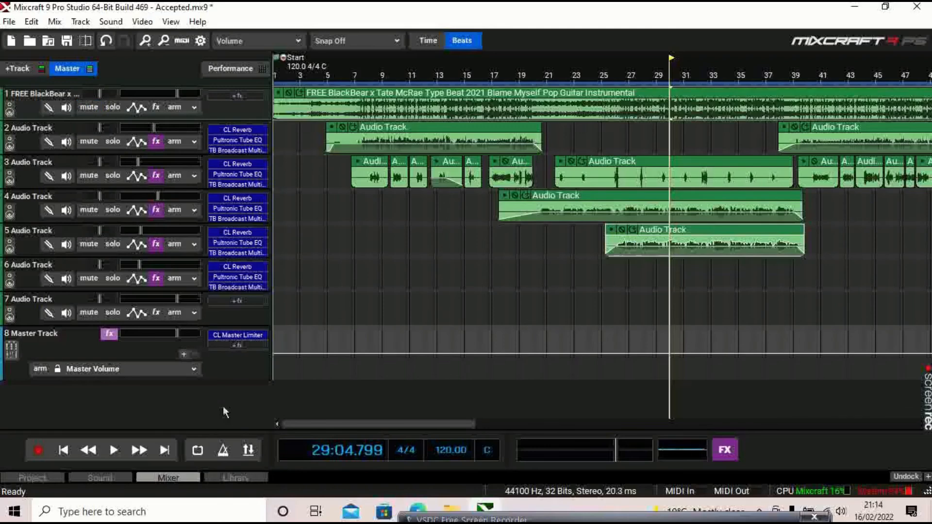